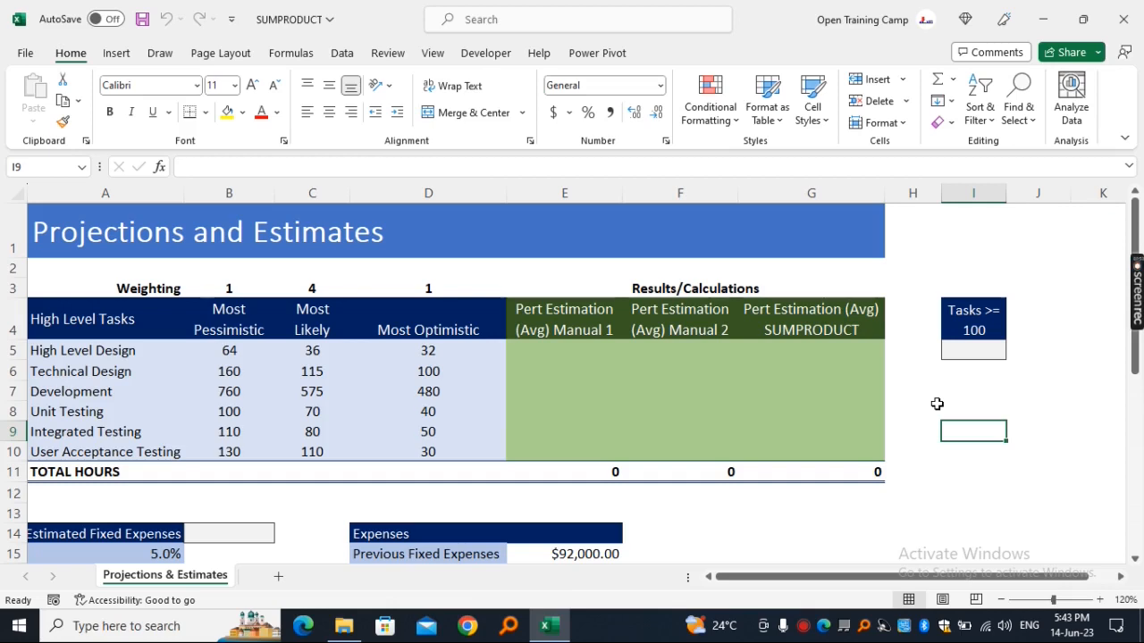
# Examine the three High Level Design estimates in row 5 against their matching weightings in row 3
pyautogui.click(677, 393)
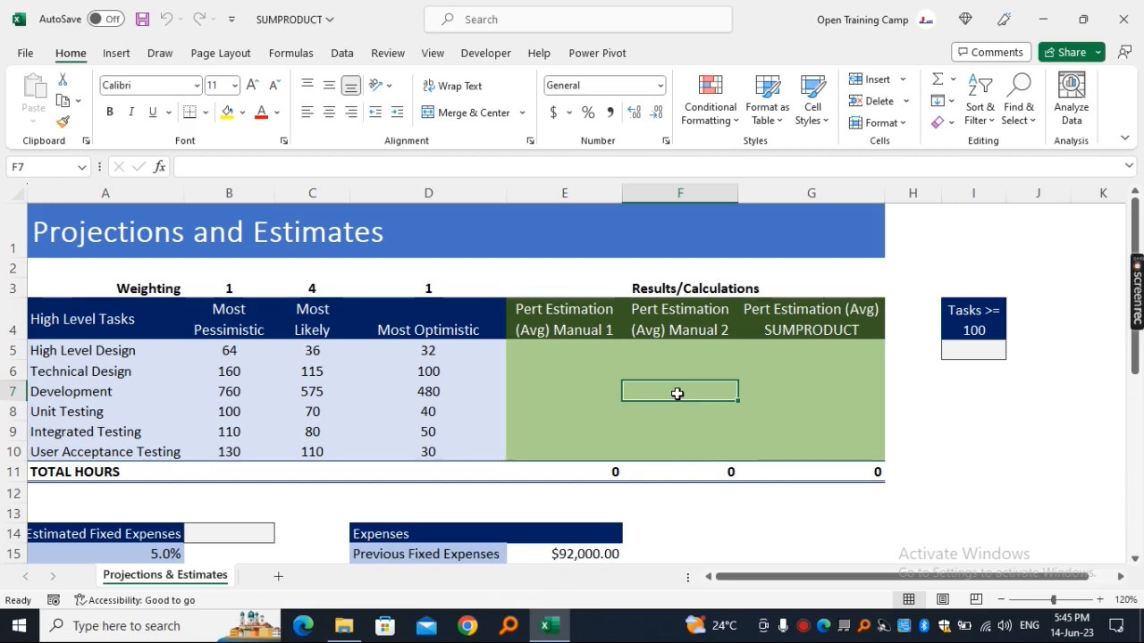
pyautogui.click(597, 369)
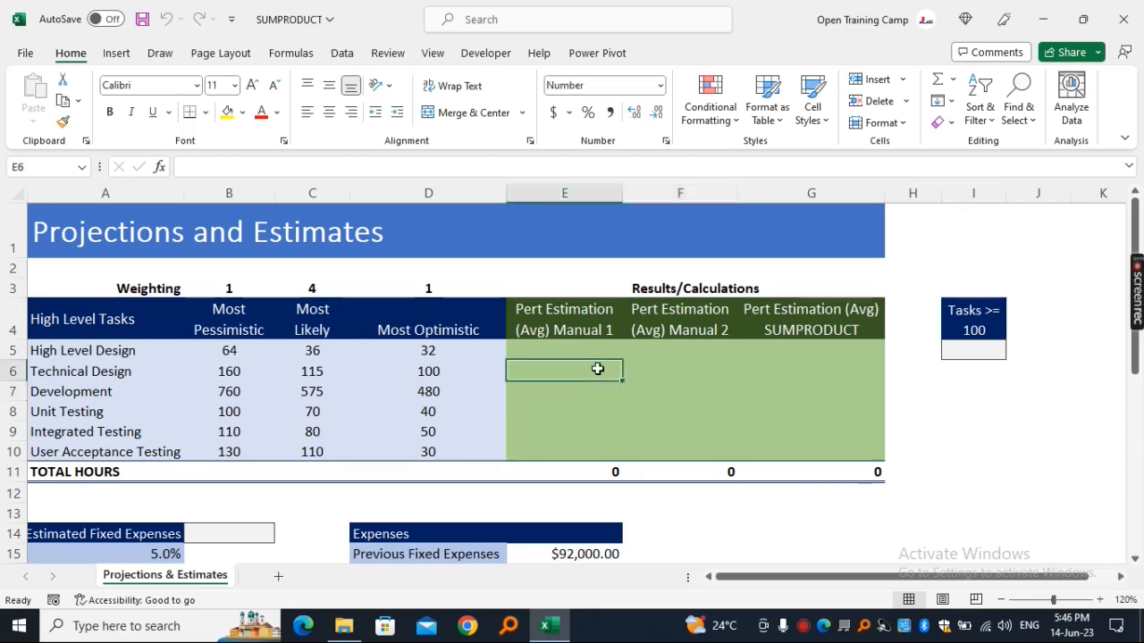
pyautogui.click(227, 350)
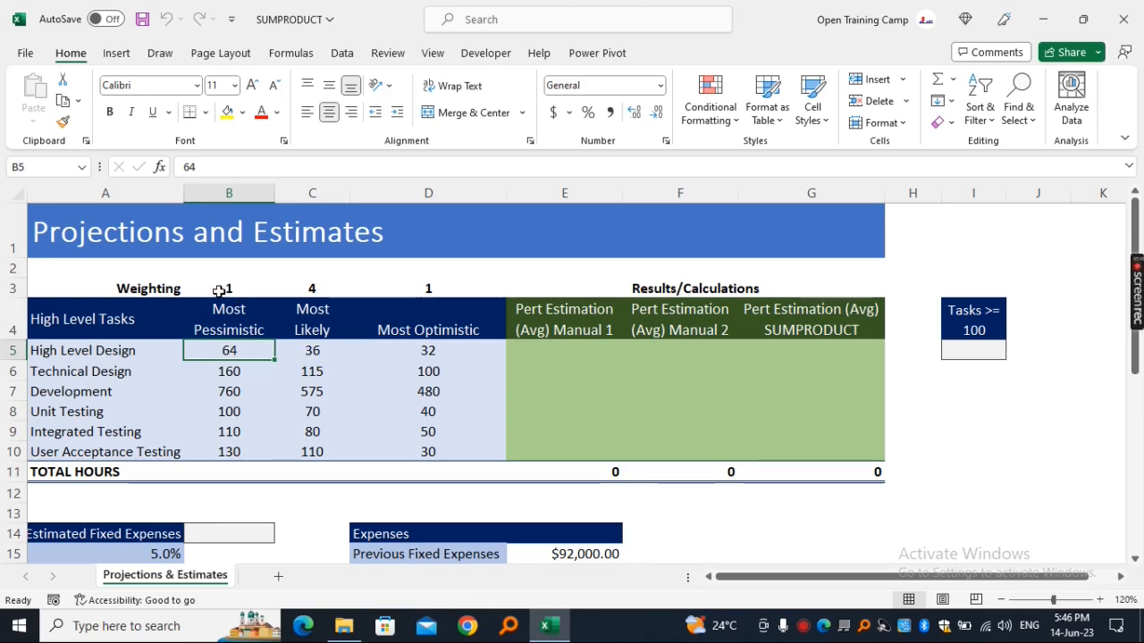
pyautogui.click(216, 289)
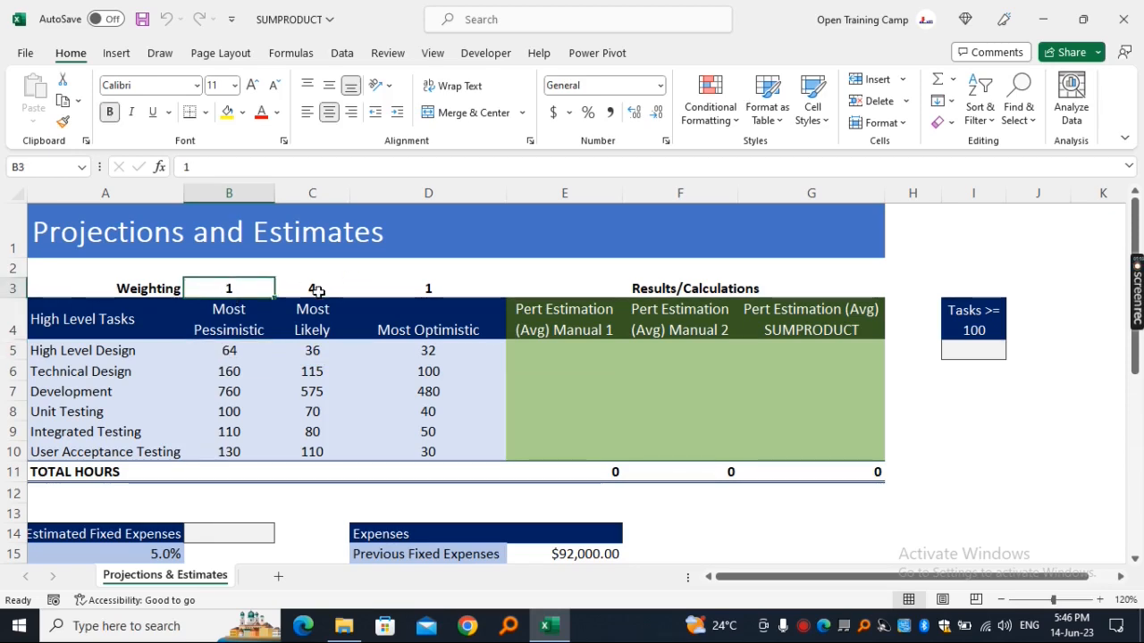
pyautogui.click(307, 352)
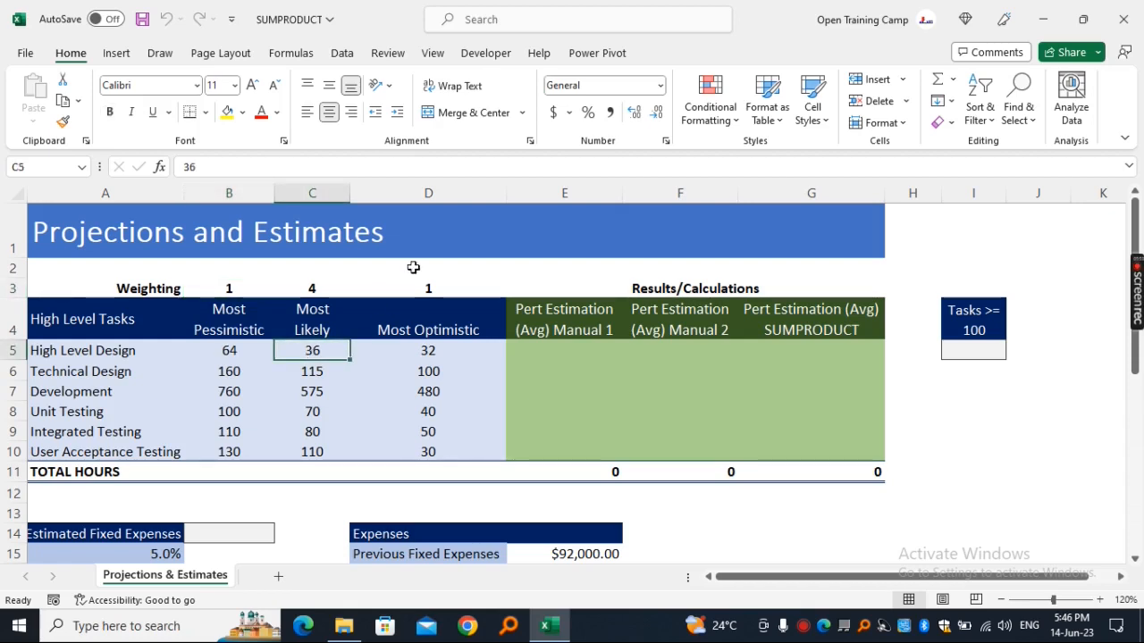
pyautogui.click(303, 290)
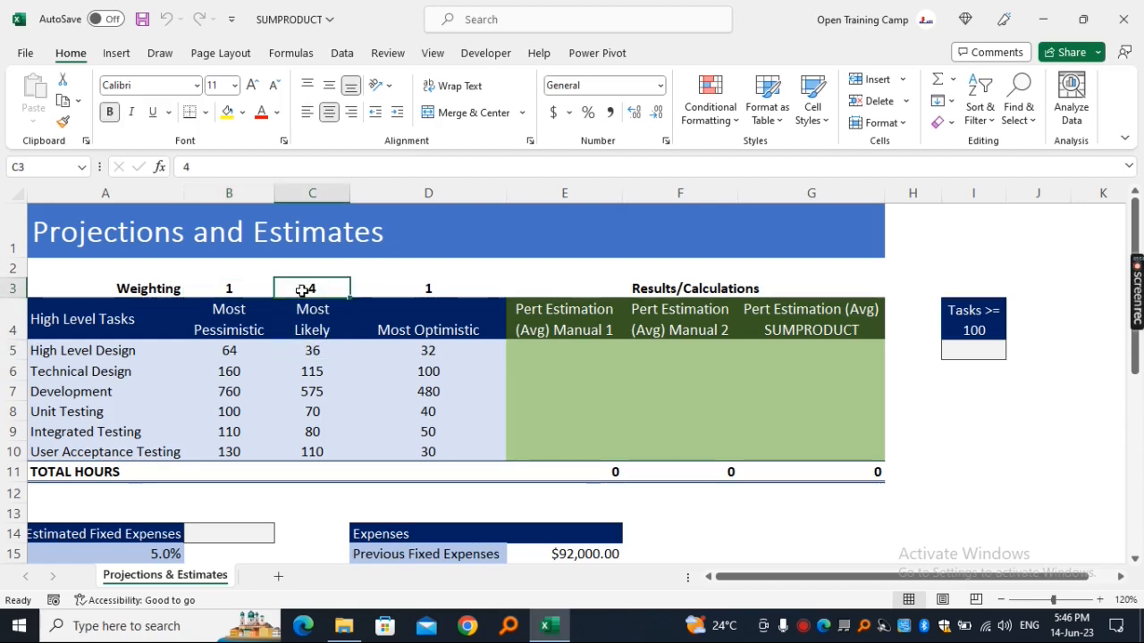
pyautogui.click(427, 350)
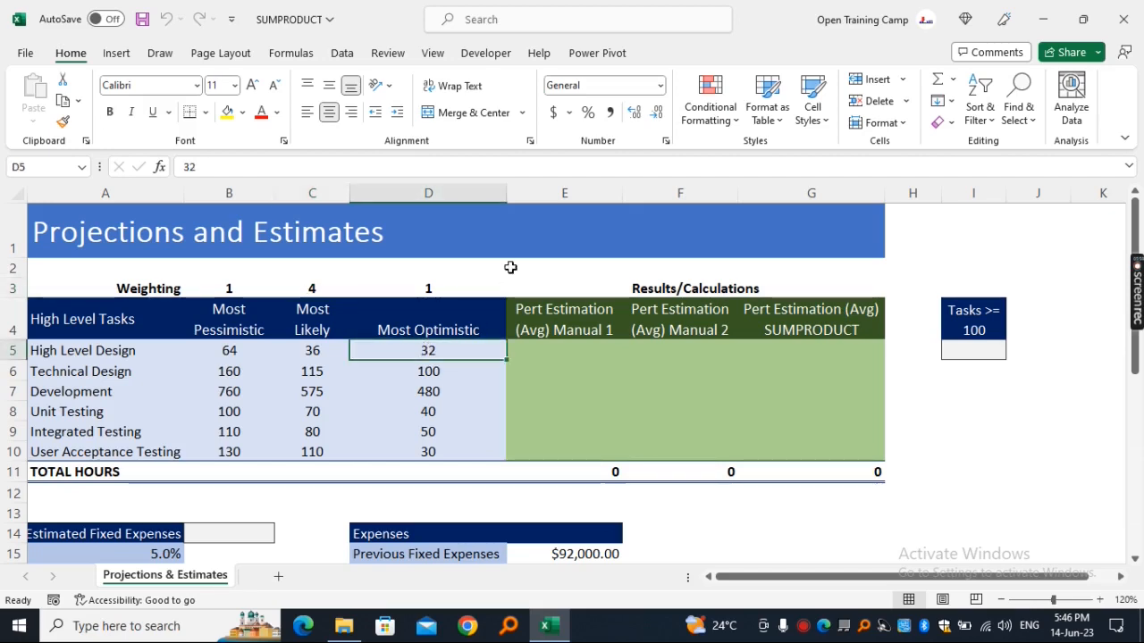
pyautogui.click(410, 287)
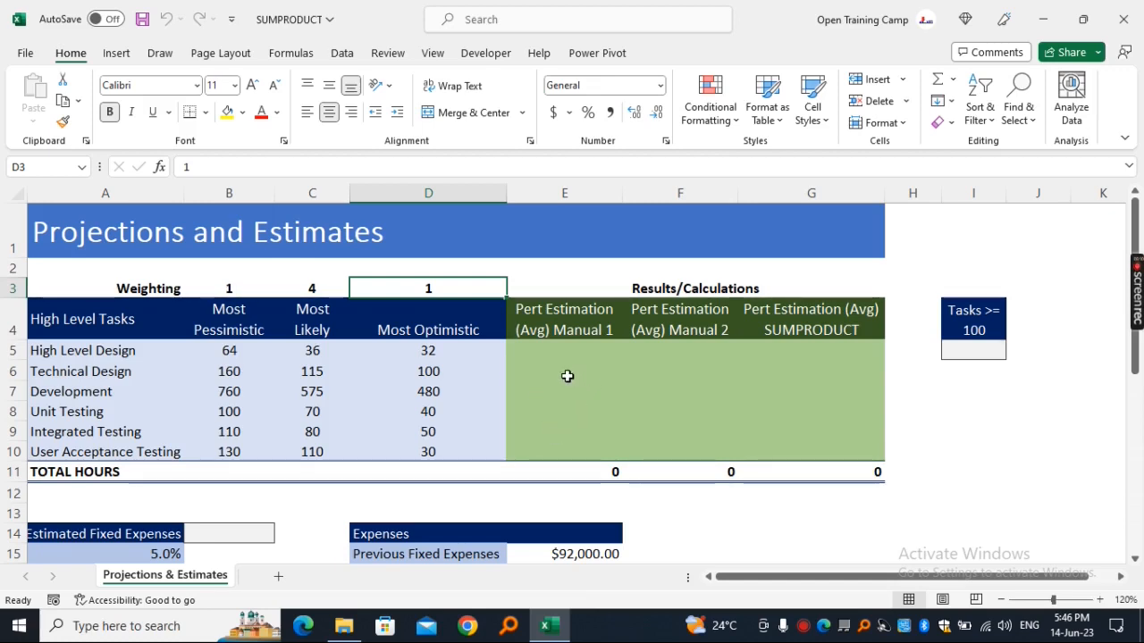
# Begin a SUM formula in E5 whose first argument multiplies the pessimistic estimate by its weighting, B5*B3
pyautogui.click(542, 350)
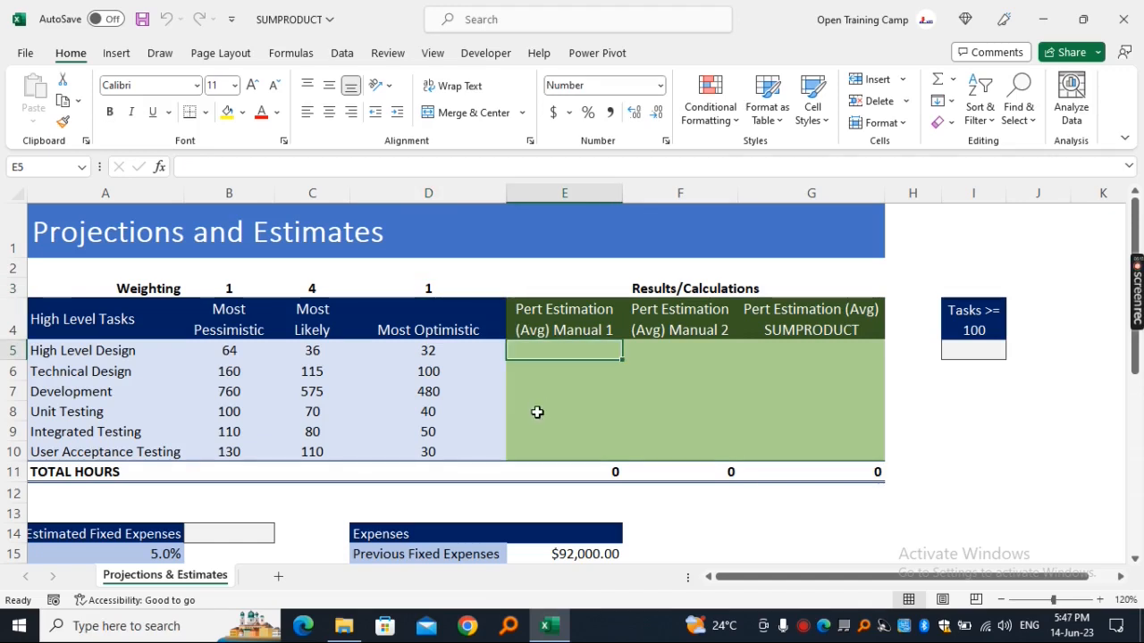
pyautogui.write('=')
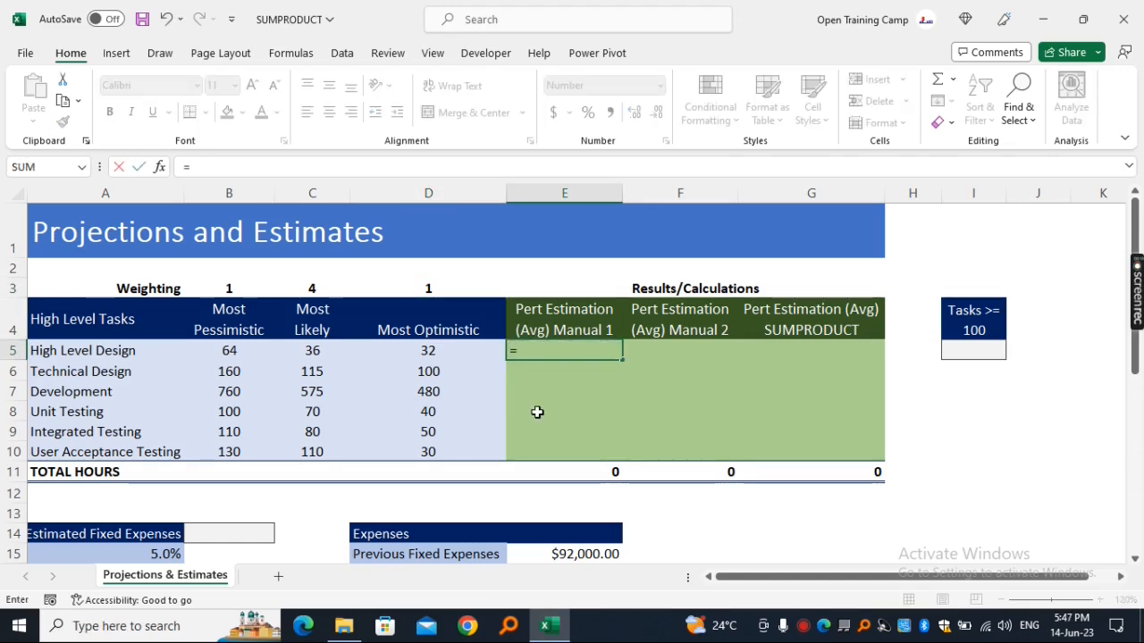
pyautogui.write('sum')
pyautogui.press('Tab')
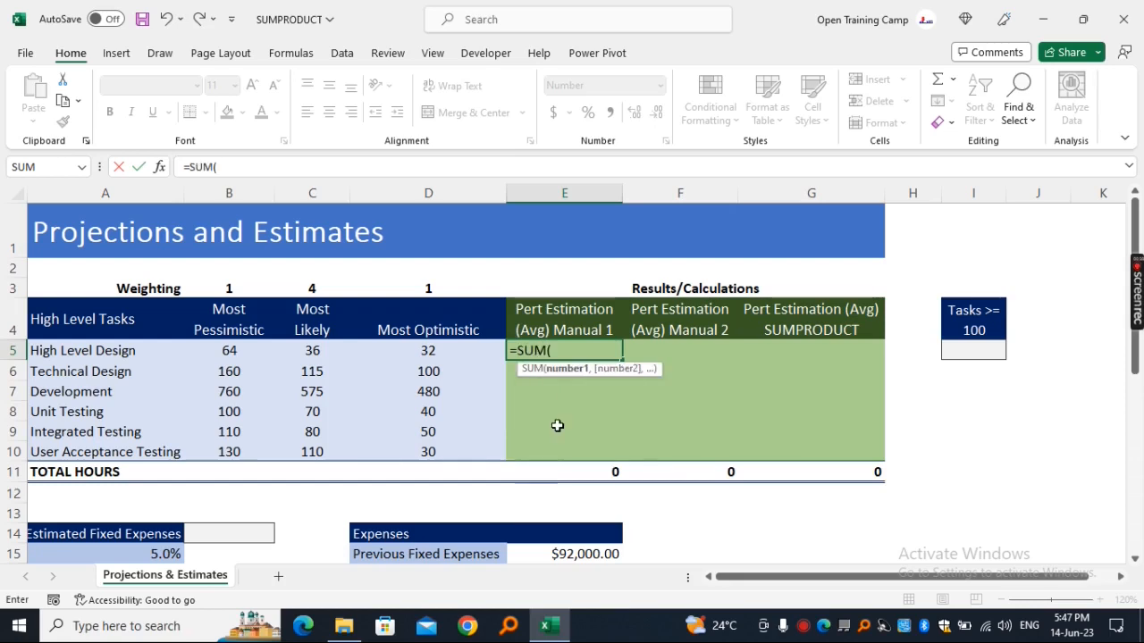
pyautogui.click(230, 351)
pyautogui.write('*')
pyautogui.click(230, 288)
pyautogui.write(',')
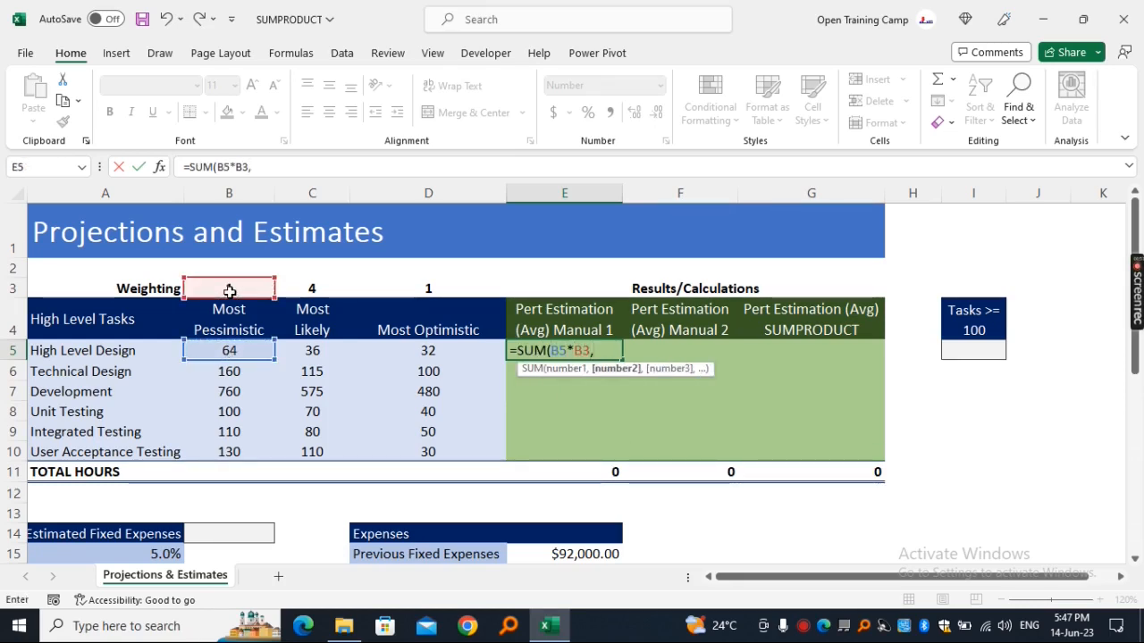
# Add the products C5*C3 and D5*D3 as further arguments and close the SUM in E5
pyautogui.click(299, 352)
pyautogui.write('*')
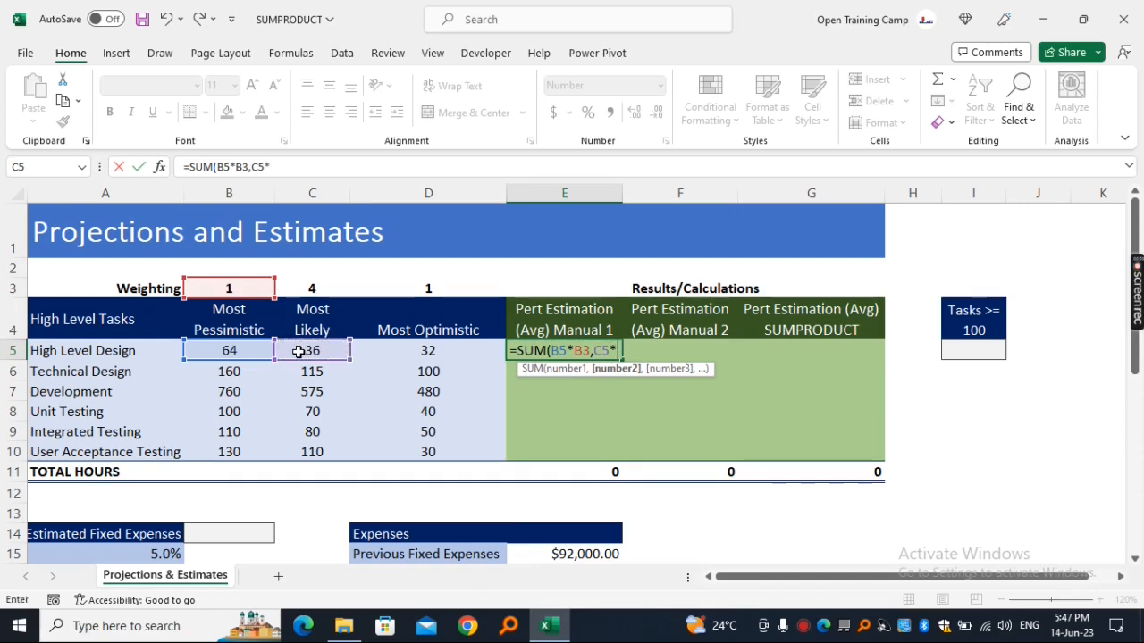
pyautogui.click(314, 287)
pyautogui.write(',')
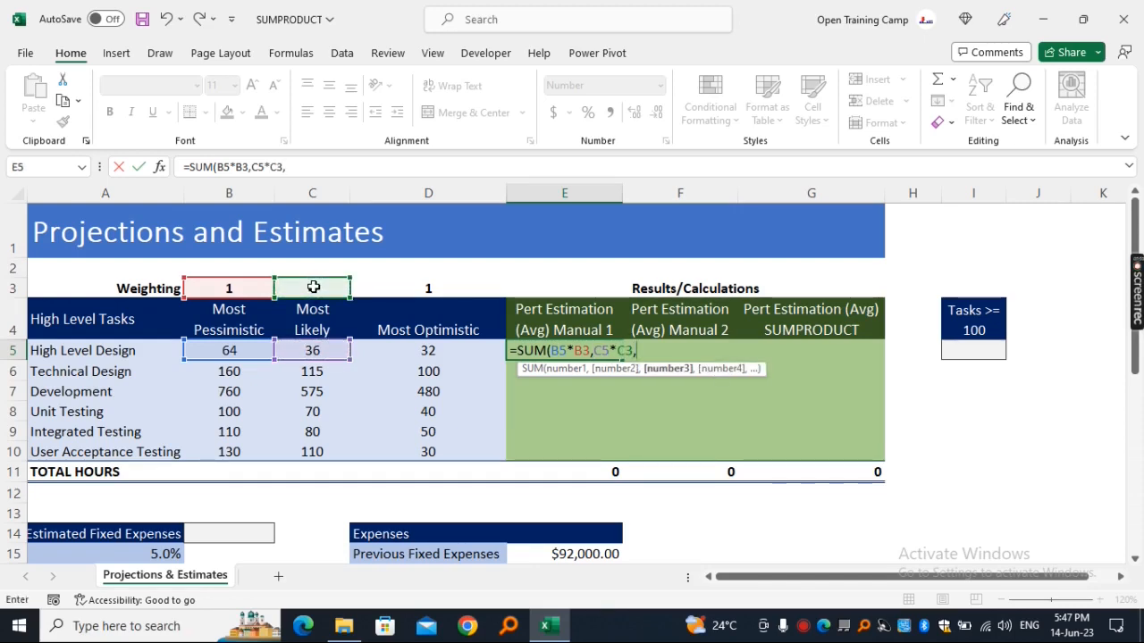
pyautogui.click(417, 351)
pyautogui.write('*')
pyautogui.click(416, 289)
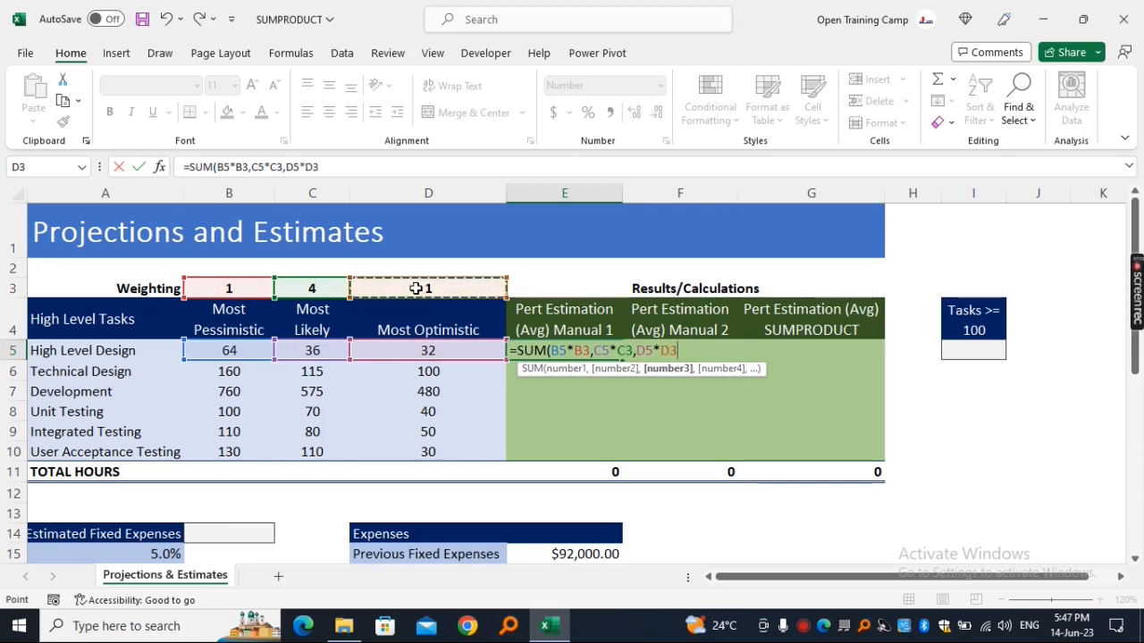
pyautogui.write(')')
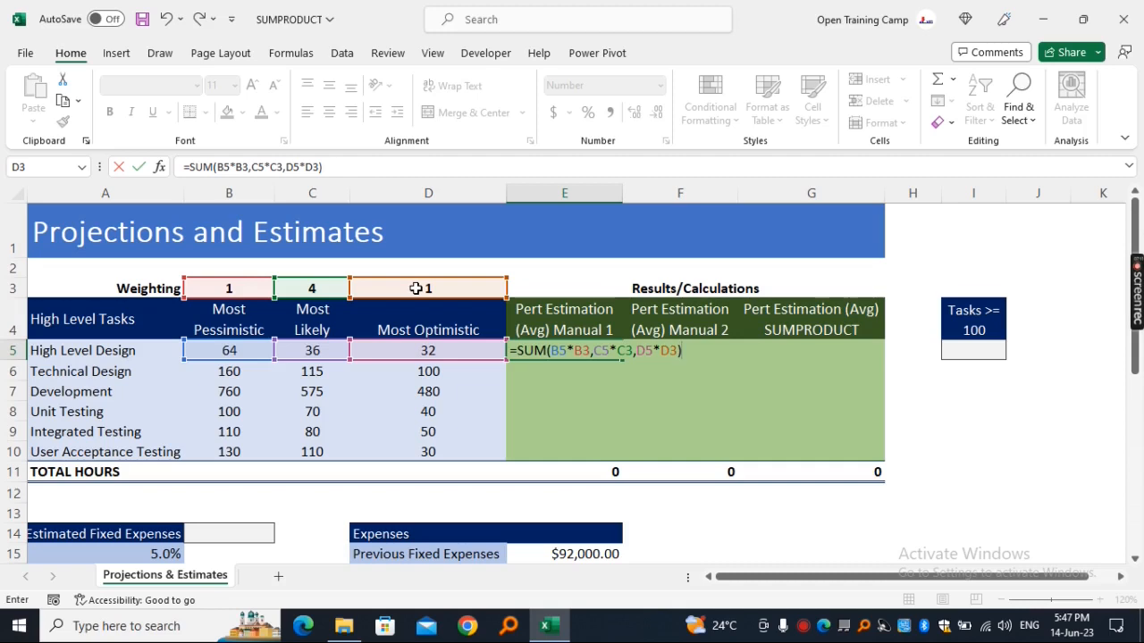
# Divide the E5 result by the sum of the weightings, SUM(B3:D3), and enter the formula
pyautogui.write('/sum')
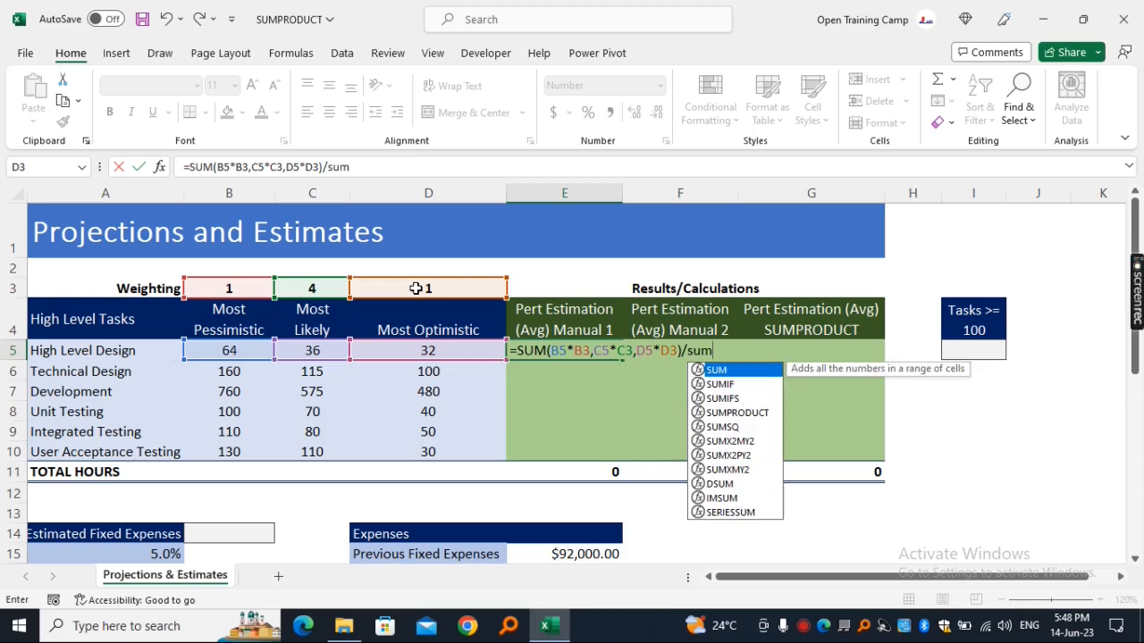
pyautogui.write('(')
pyautogui.moveTo(229, 288); pyautogui.dragTo(384, 288)
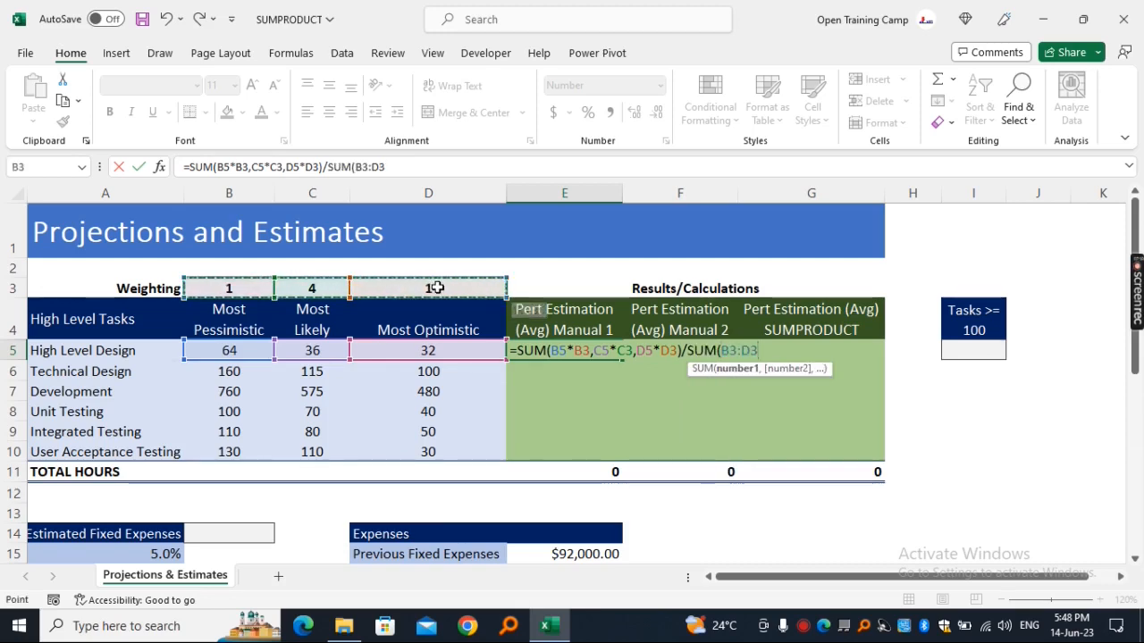
pyautogui.write(')')
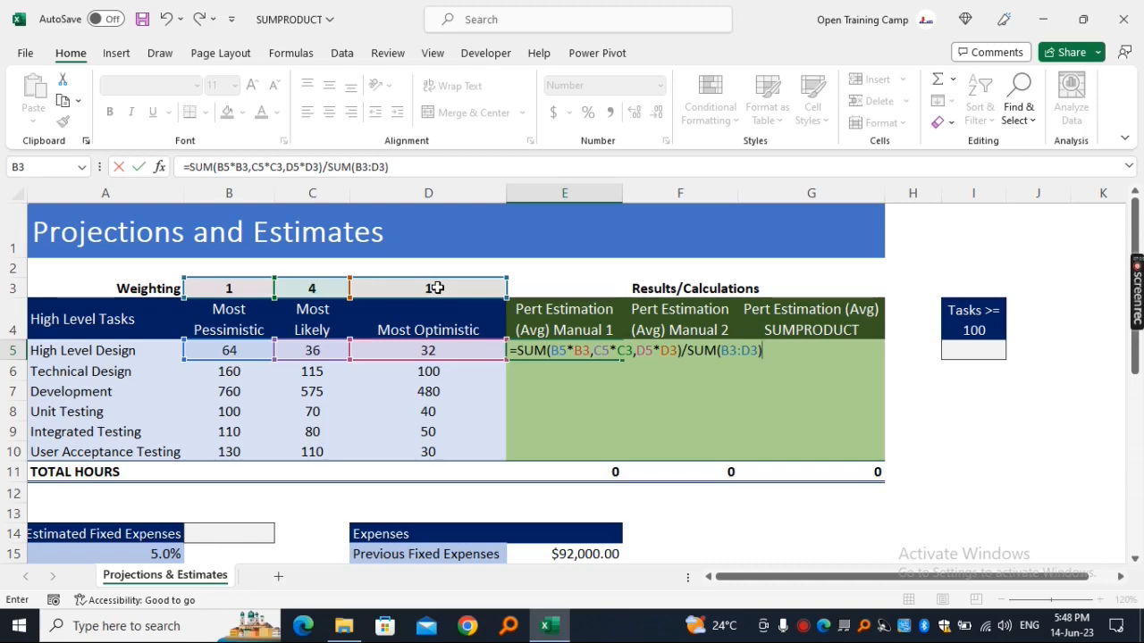
pyautogui.press('Return')
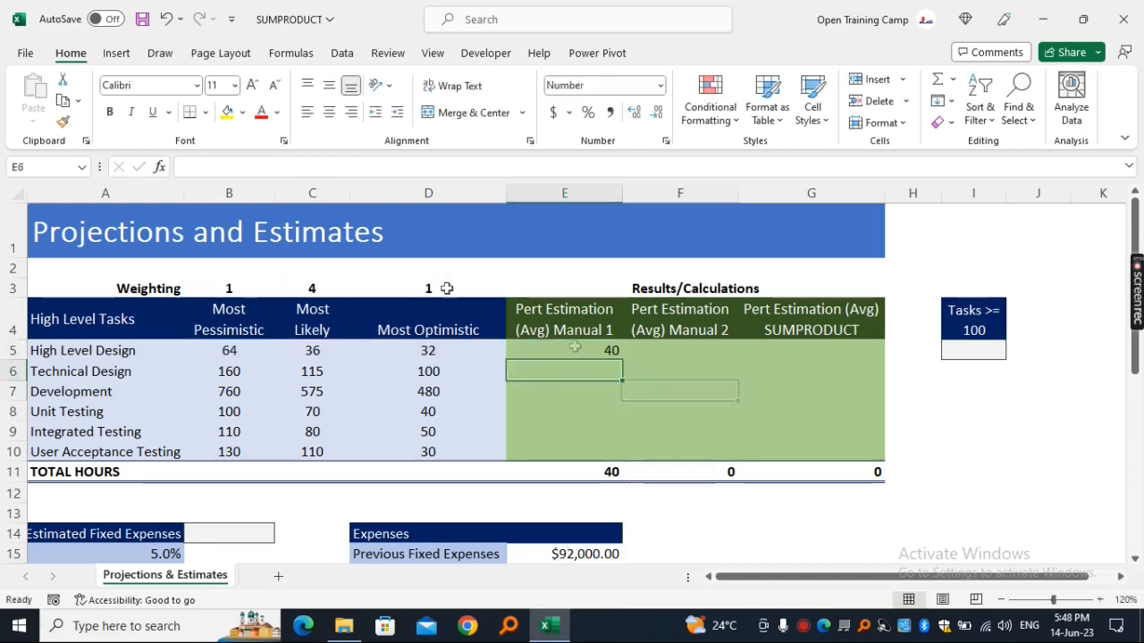
# In E5's formula, make the divisor range absolute as $B$3:$D$3 and the optimistic weighting reference absolute as $D$3
pyautogui.click(619, 350)
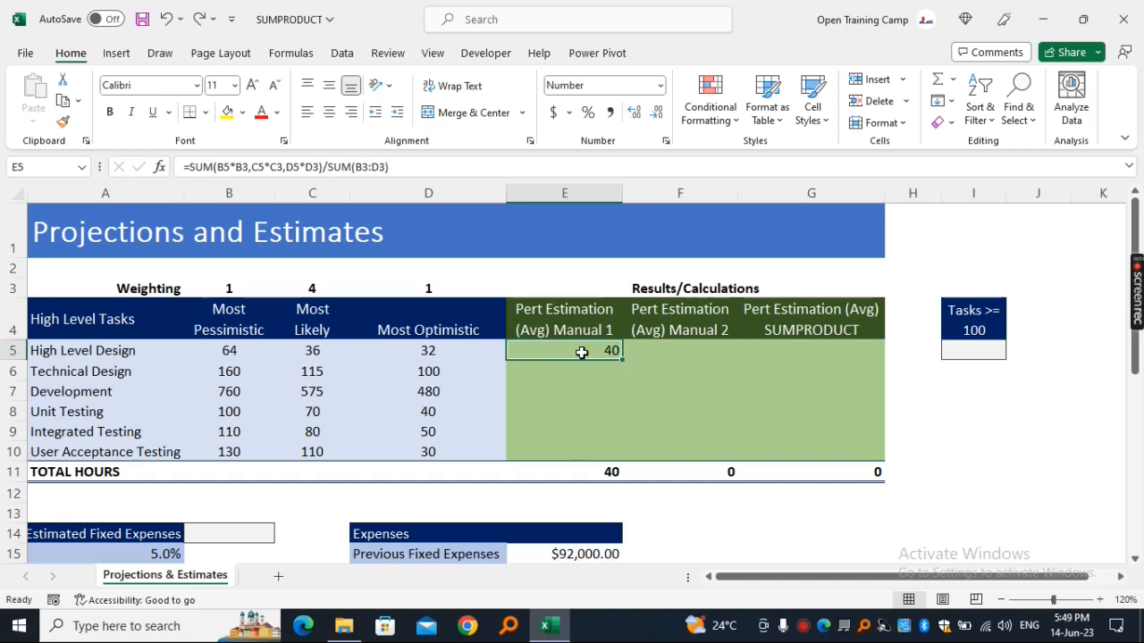
pyautogui.doubleClick(582, 352)
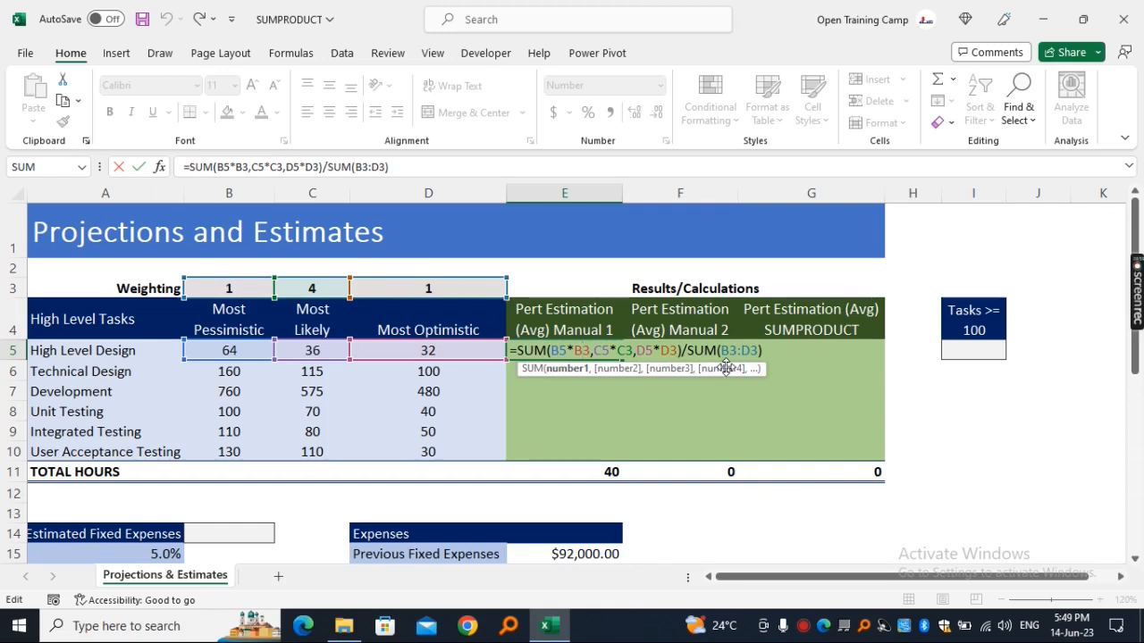
pyautogui.moveTo(759, 354); pyautogui.dragTo(722, 354)
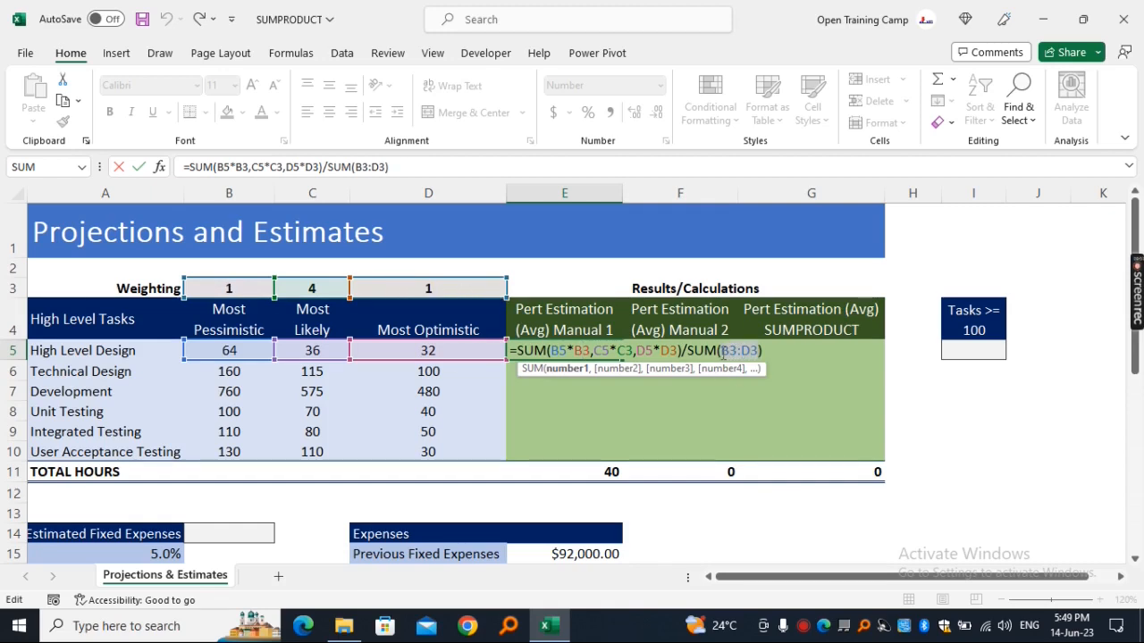
pyautogui.press('F4')
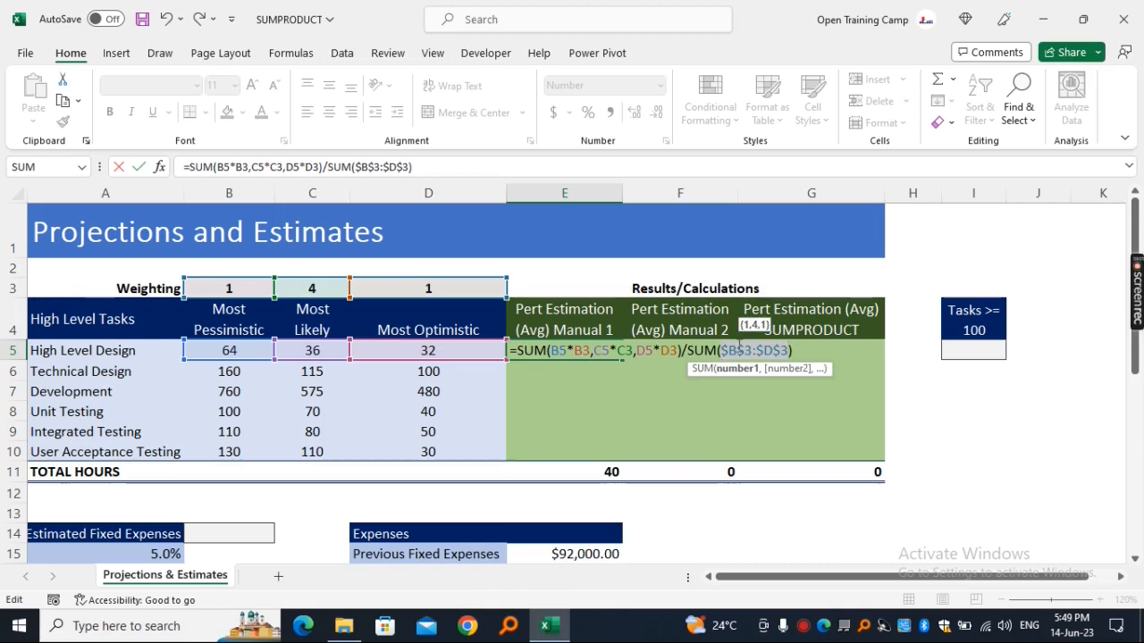
pyautogui.click(665, 350)
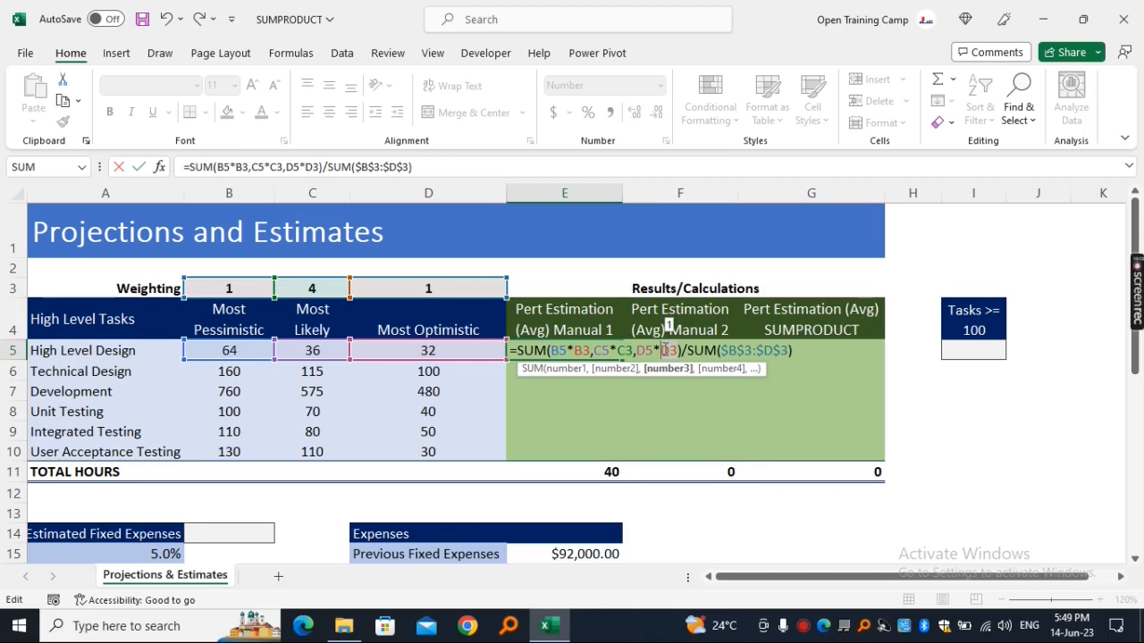
pyautogui.press('F4')
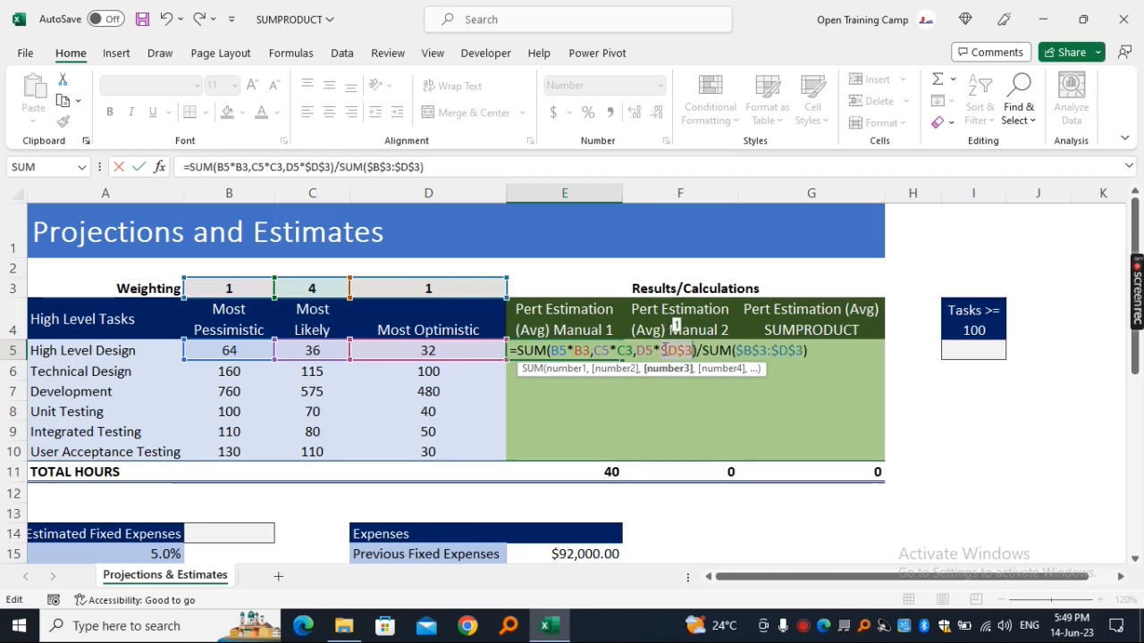
# Make the remaining weighting references in E5's formula absolute as $C$3 and $B$3, and commit the edit
pyautogui.press('Left')
pyautogui.press('Left')
pyautogui.press('Left')
pyautogui.press('Left')
pyautogui.press('Left')
pyautogui.press('Left')
pyautogui.press('Left')
pyautogui.press('Left')
pyautogui.press('Left')
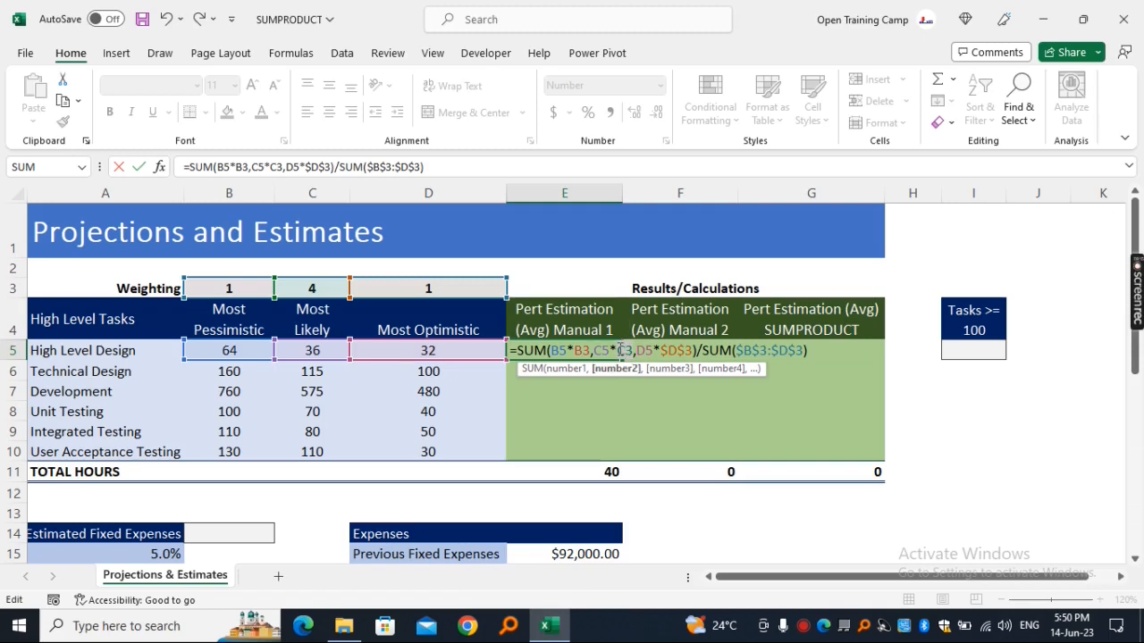
pyautogui.press('F4')
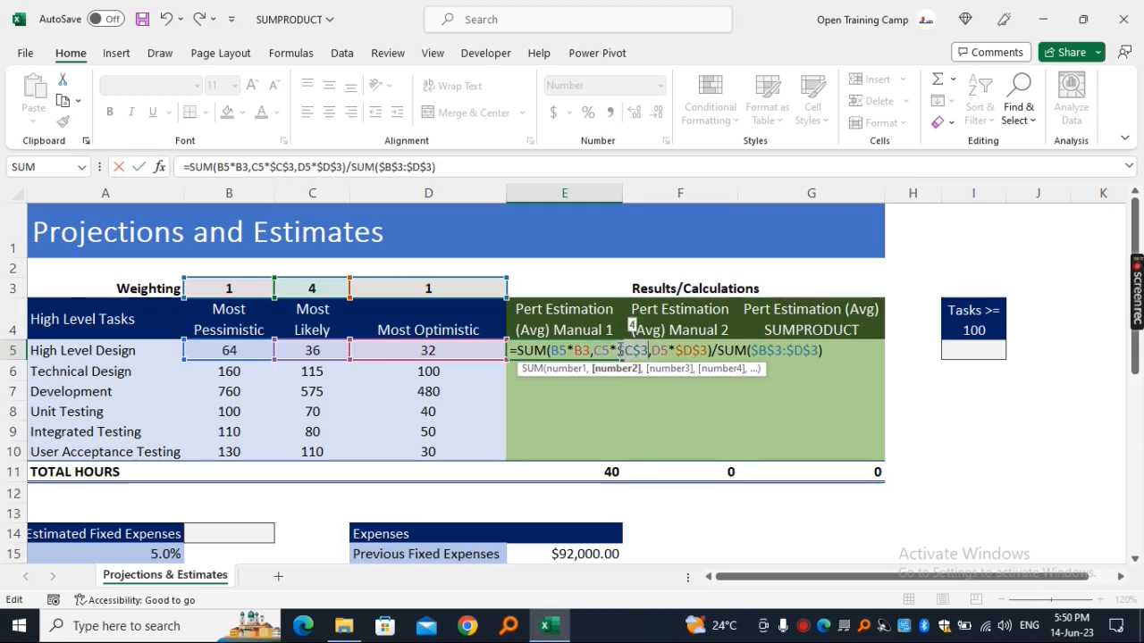
pyautogui.click(577, 351)
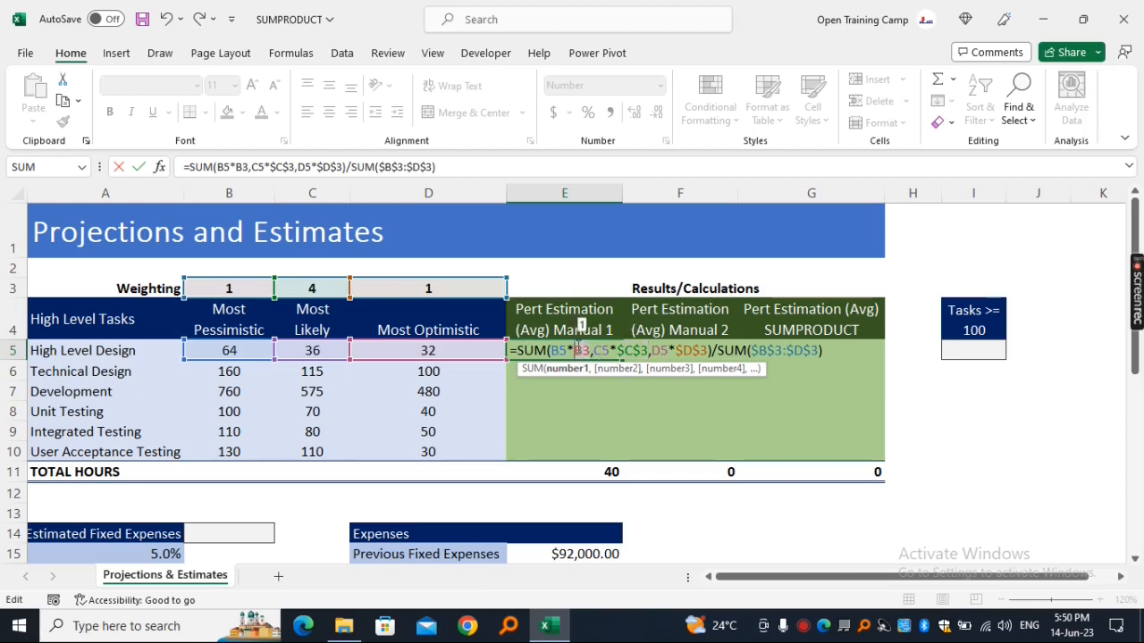
pyautogui.press('F4')
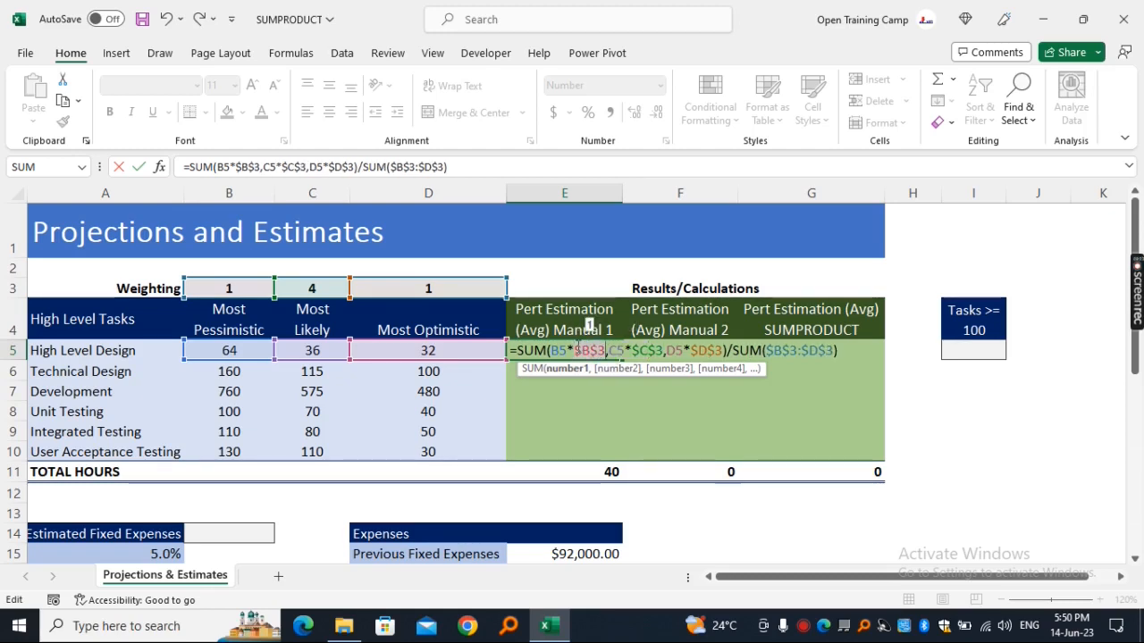
pyautogui.press('Return')
# Fill the E5 formula down through E10 for all tasks, and check the column's total hours cell
pyautogui.click(576, 349)
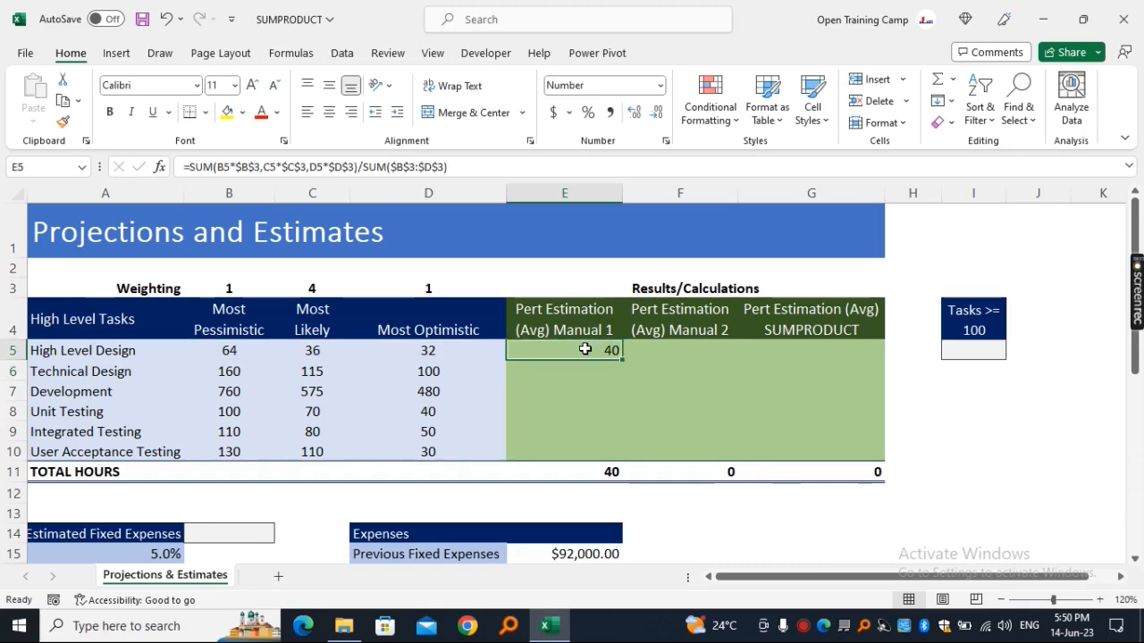
pyautogui.moveTo(622, 358); pyautogui.dragTo(615, 452)
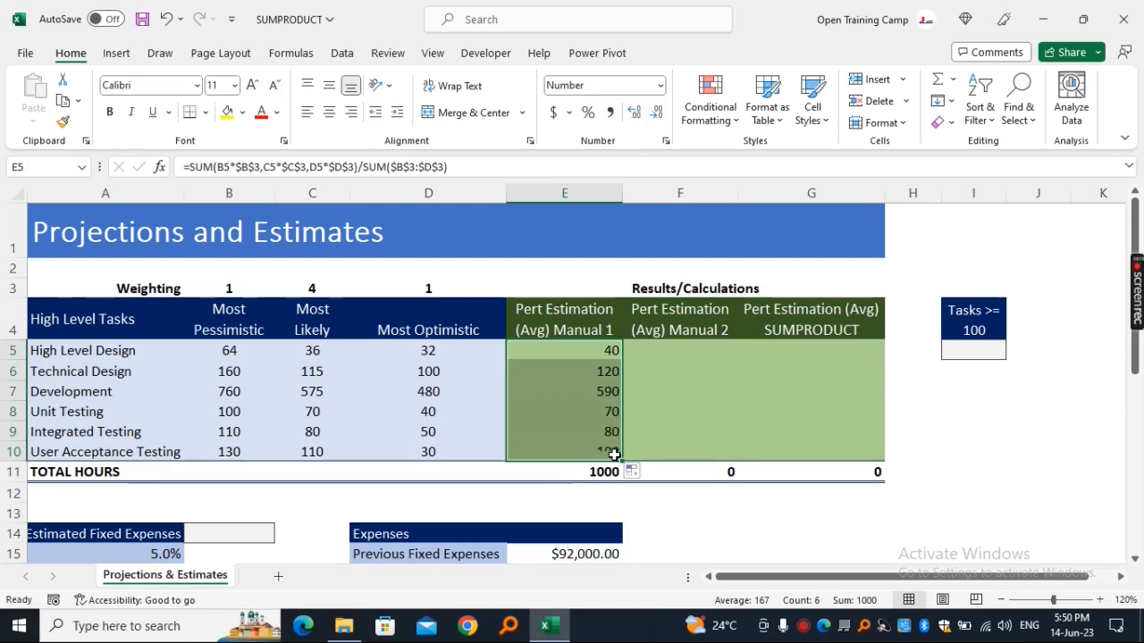
pyautogui.click(679, 493)
pyautogui.click(576, 472)
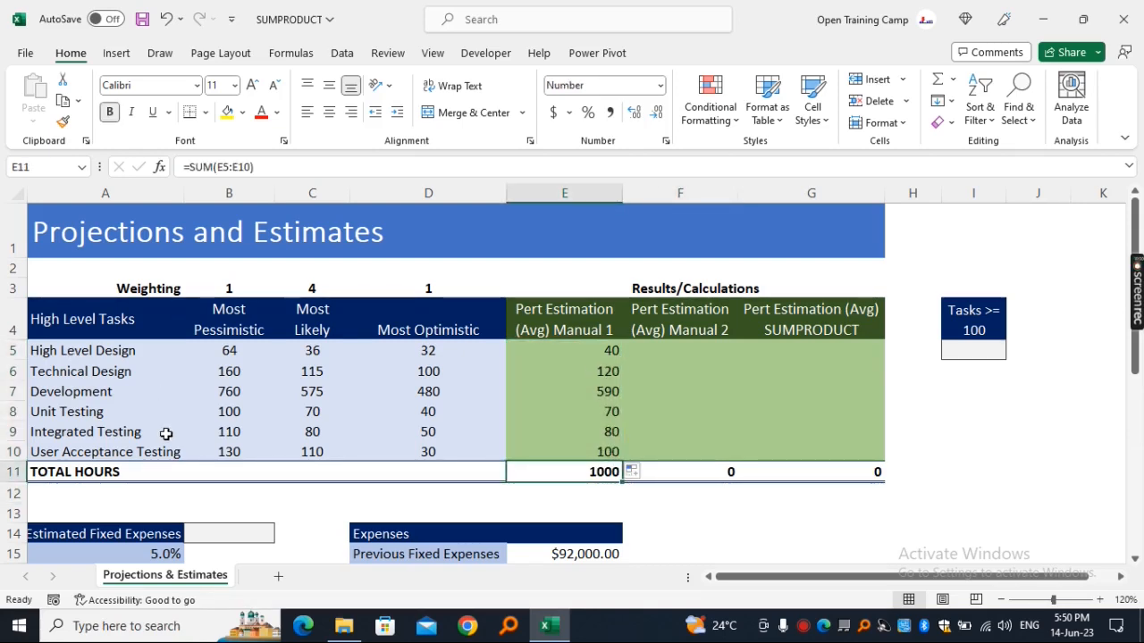
# Start F5's formula with the pessimistic estimate times its weighting, =(B5*B3)+
pyautogui.click(680, 355)
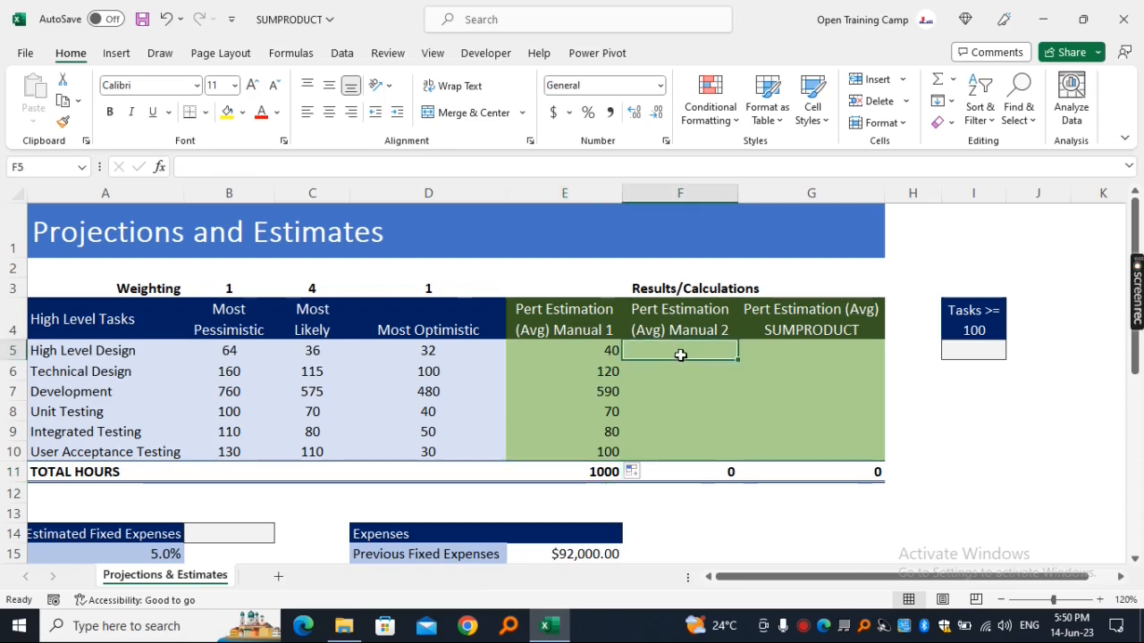
pyautogui.write('=(')
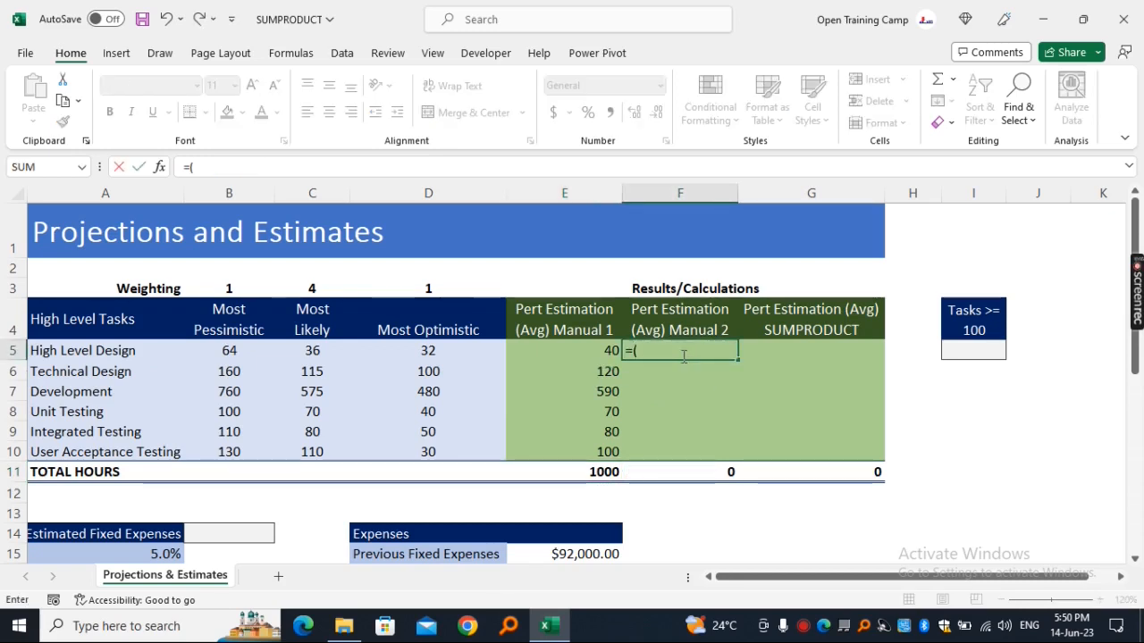
pyautogui.click(205, 355)
pyautogui.write('*')
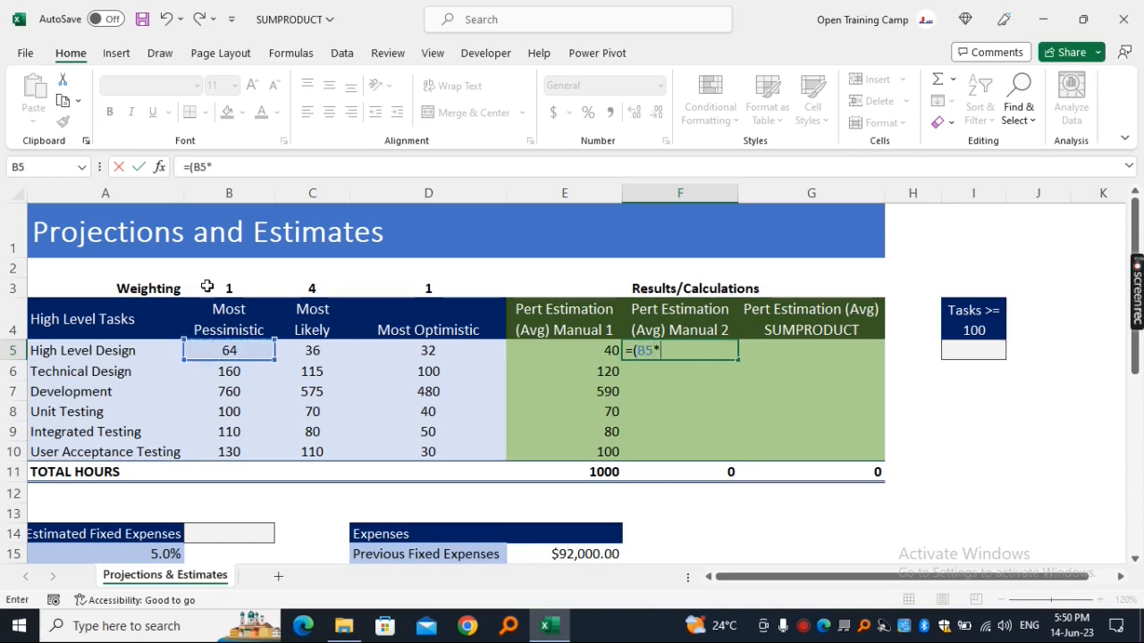
pyautogui.click(220, 285)
pyautogui.write(')+')
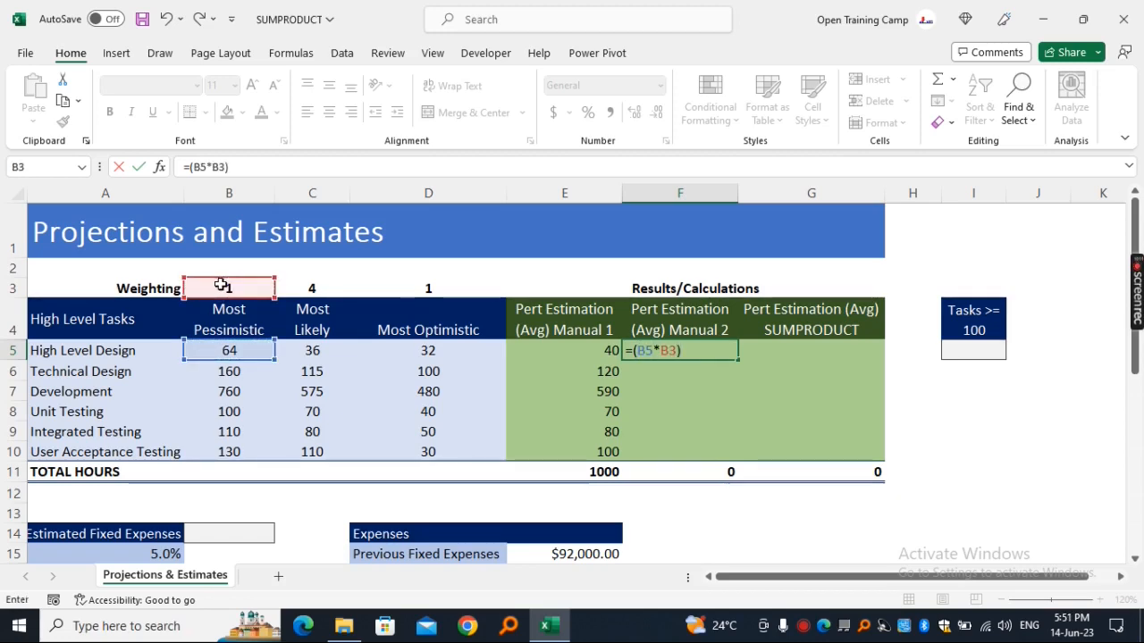
# Add the most likely and most optimistic weighted terms, (C5*C3)+(D5*D3), to F5's formula
pyautogui.write('(')
pyautogui.click(317, 351)
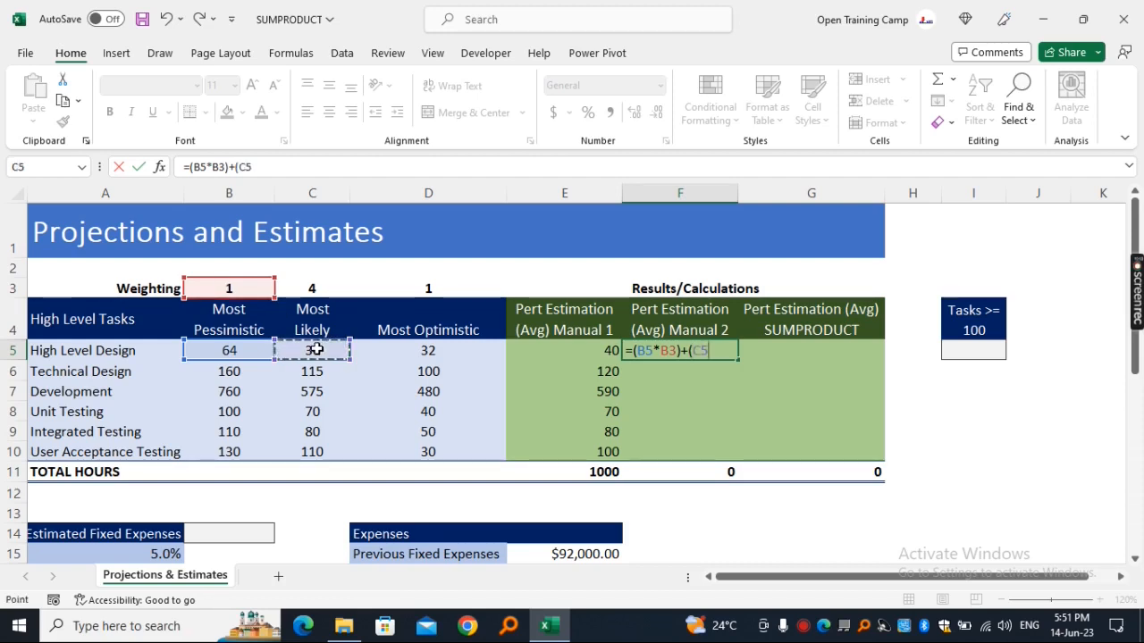
pyautogui.write('*')
pyautogui.click(316, 289)
pyautogui.write(')+')
pyautogui.click(433, 352)
pyautogui.write('*')
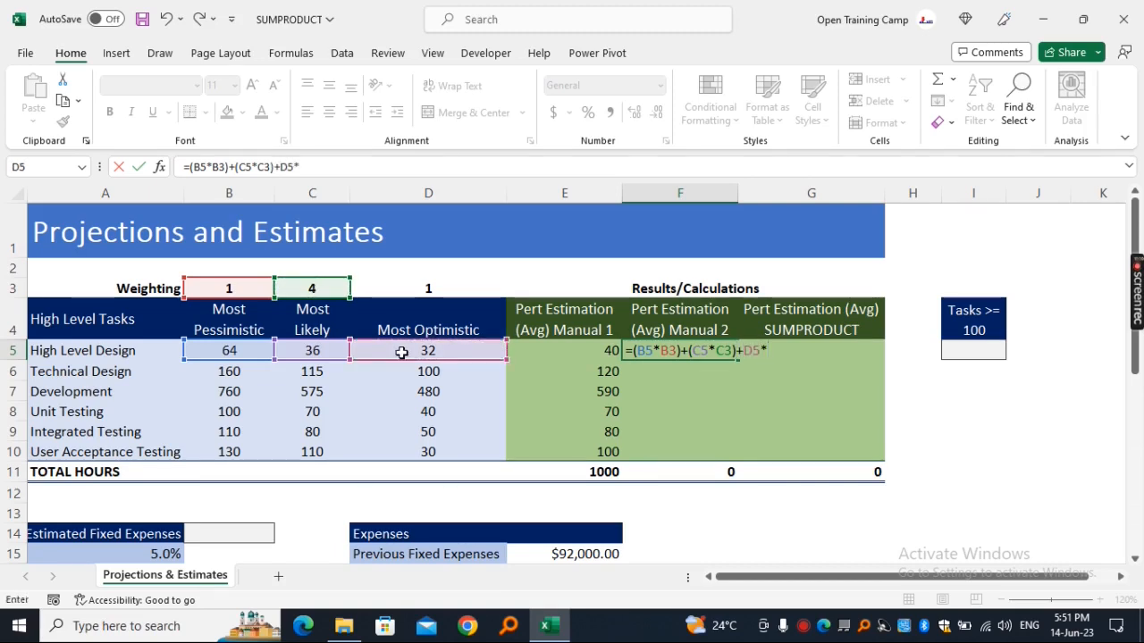
pyautogui.click(426, 288)
pyautogui.click(747, 351)
pyautogui.write('(')
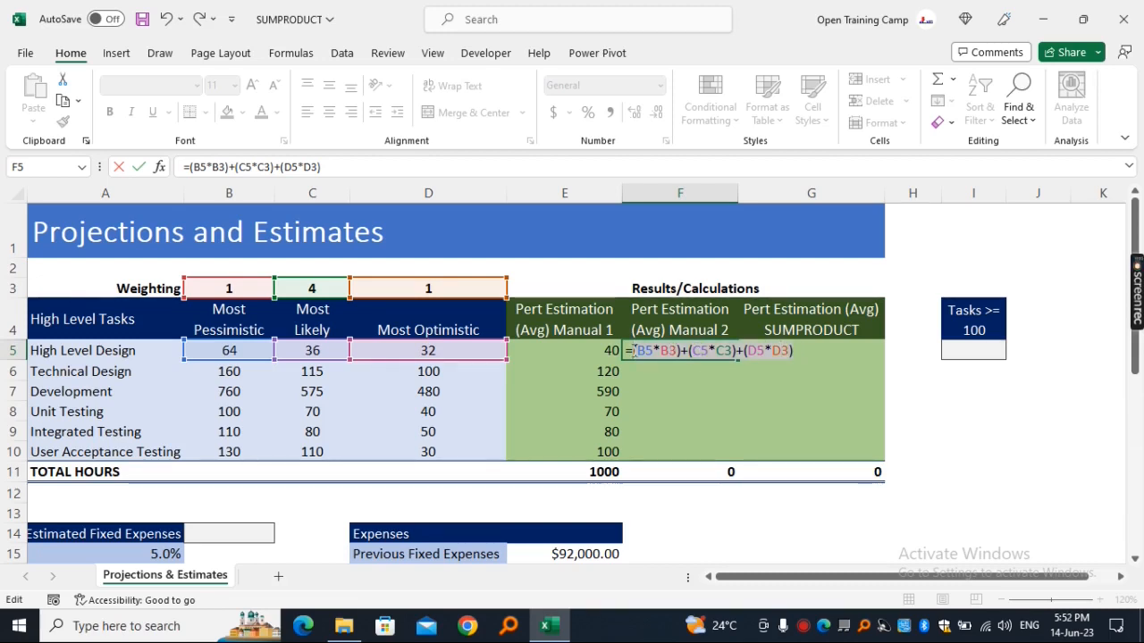
# Enclose F5's weighted terms in parentheses, divide by SUM($B$3:$D$3), make the weighting references absolute as $B$3, $C$3 and $D$3, and enter it
pyautogui.write('(')
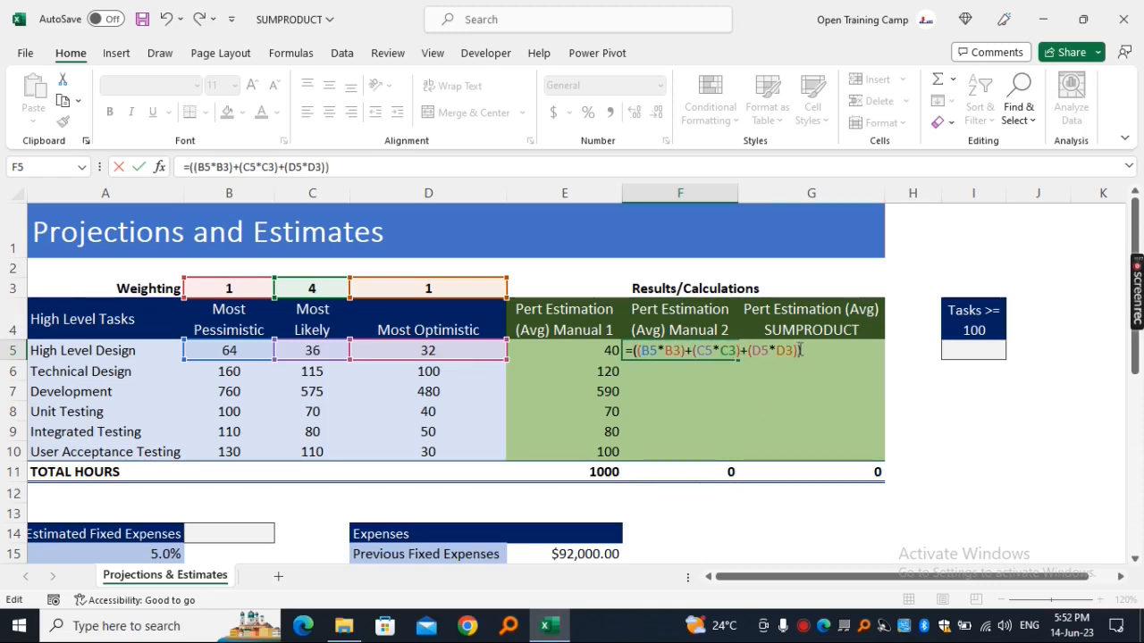
pyautogui.write(')/sum')
pyautogui.press('Tab')
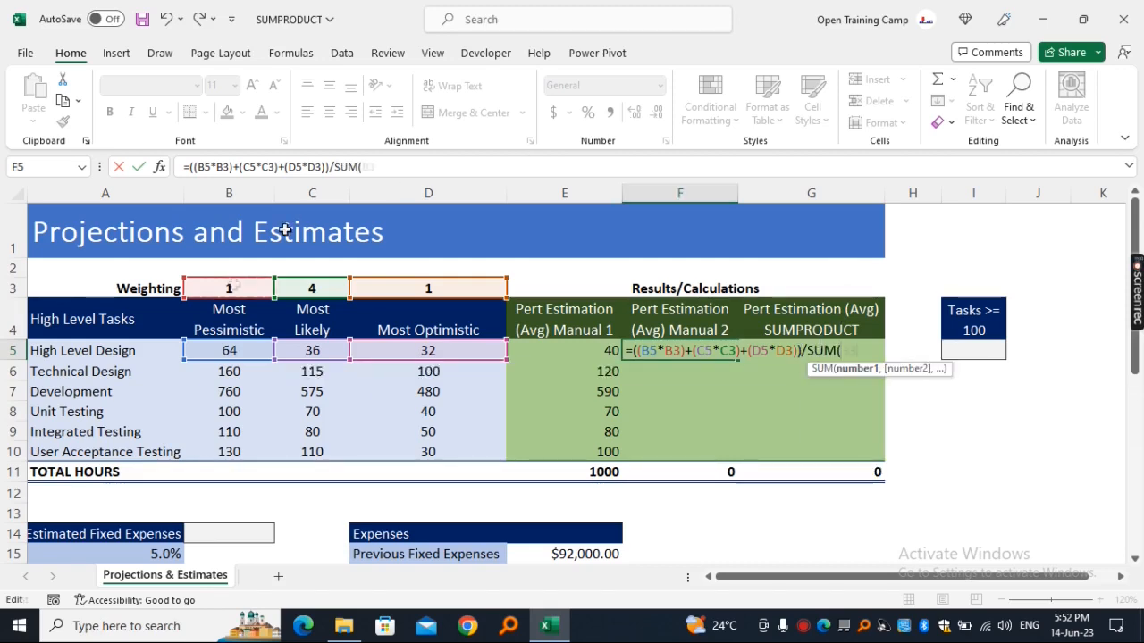
pyautogui.moveTo(224, 287); pyautogui.dragTo(429, 280)
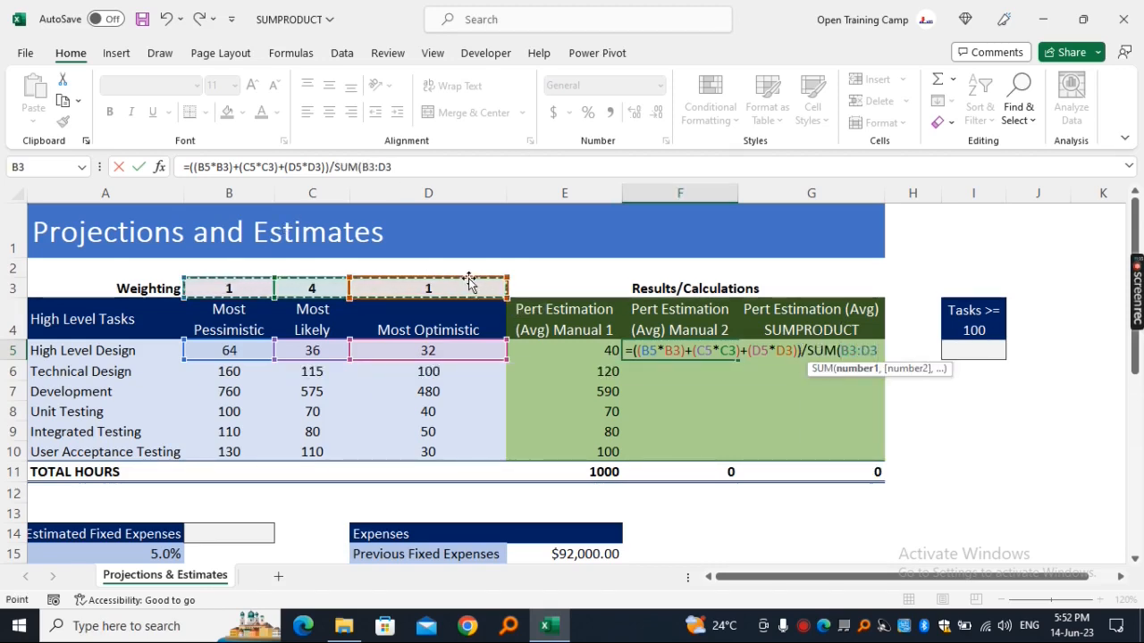
pyautogui.press('F4')
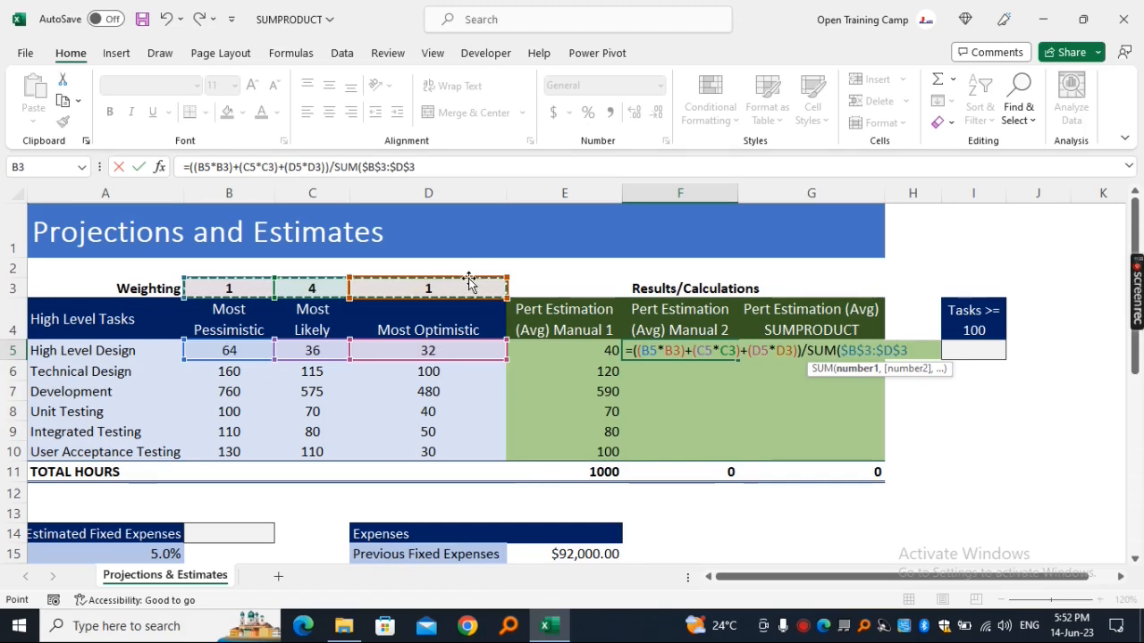
pyautogui.write(')')
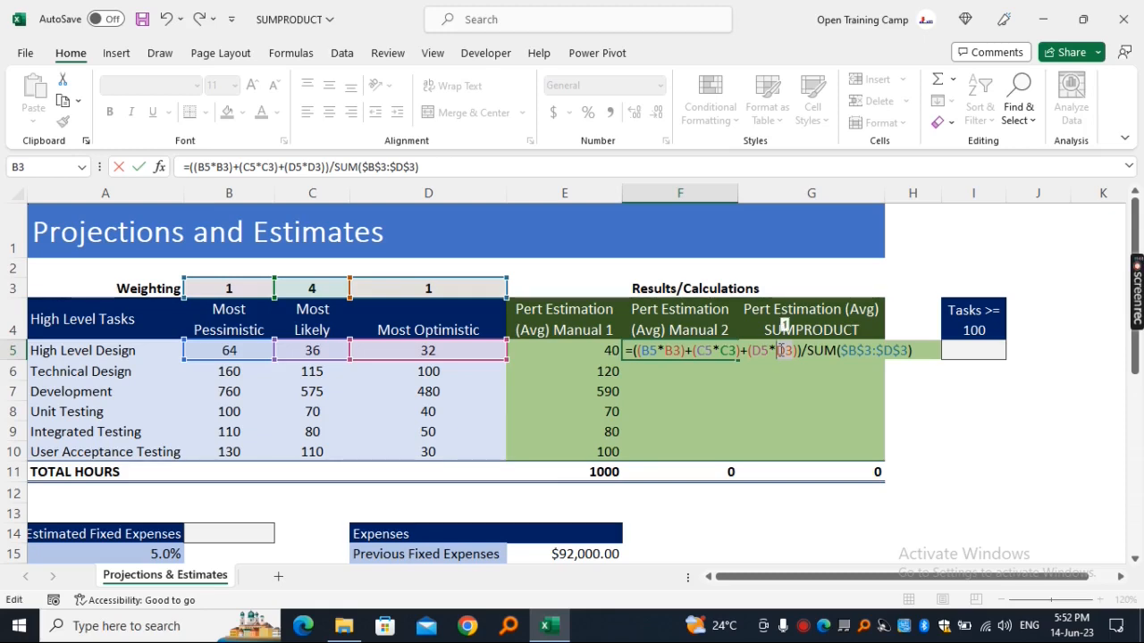
pyautogui.press('Return')
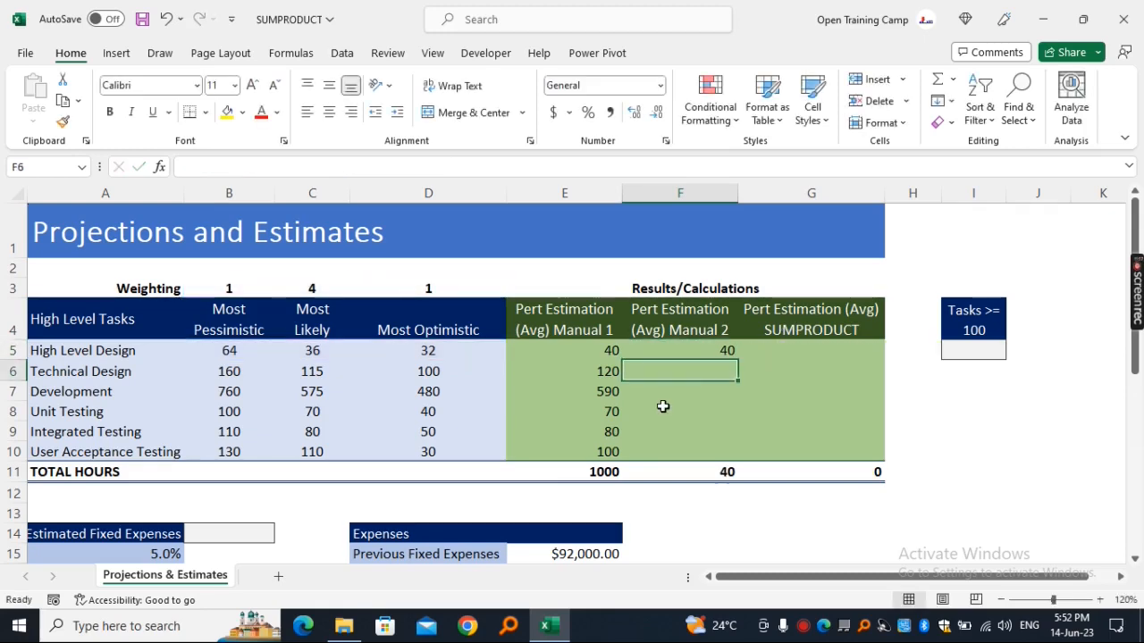
# Fill the F5 formula down through F10 and compare the two manual estimates in row 5
pyautogui.click(682, 350)
pyautogui.click(586, 351)
pyautogui.click(694, 350)
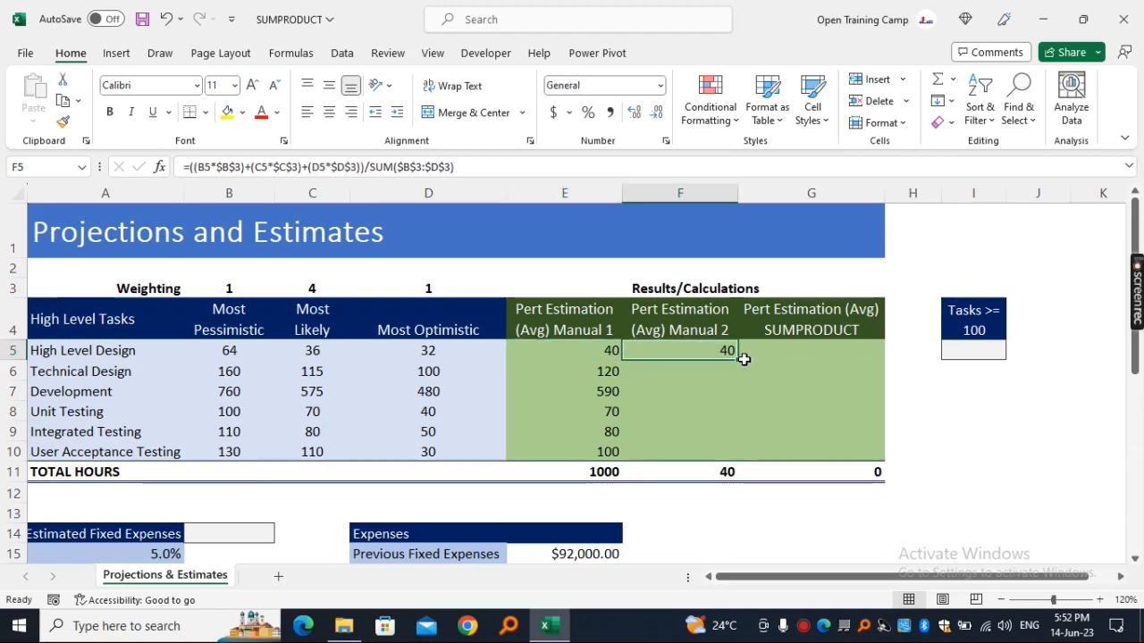
pyautogui.moveTo(737, 359); pyautogui.dragTo(734, 461)
pyautogui.click(974, 431)
pyautogui.moveTo(581, 356); pyautogui.dragTo(694, 350)
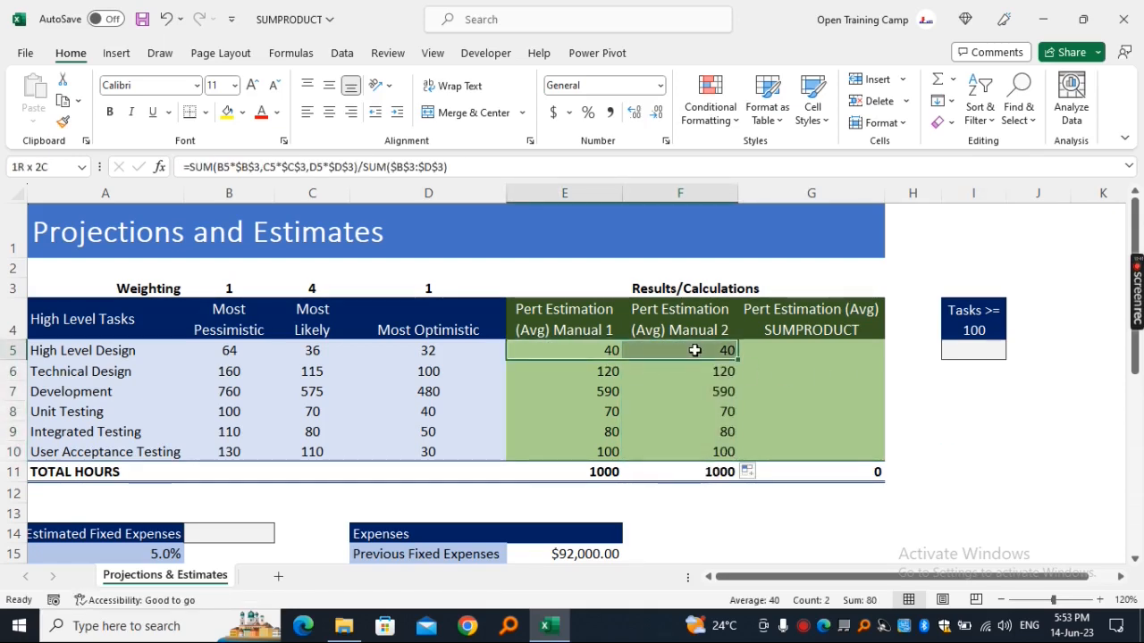
pyautogui.moveTo(694, 350); pyautogui.dragTo(694, 351)
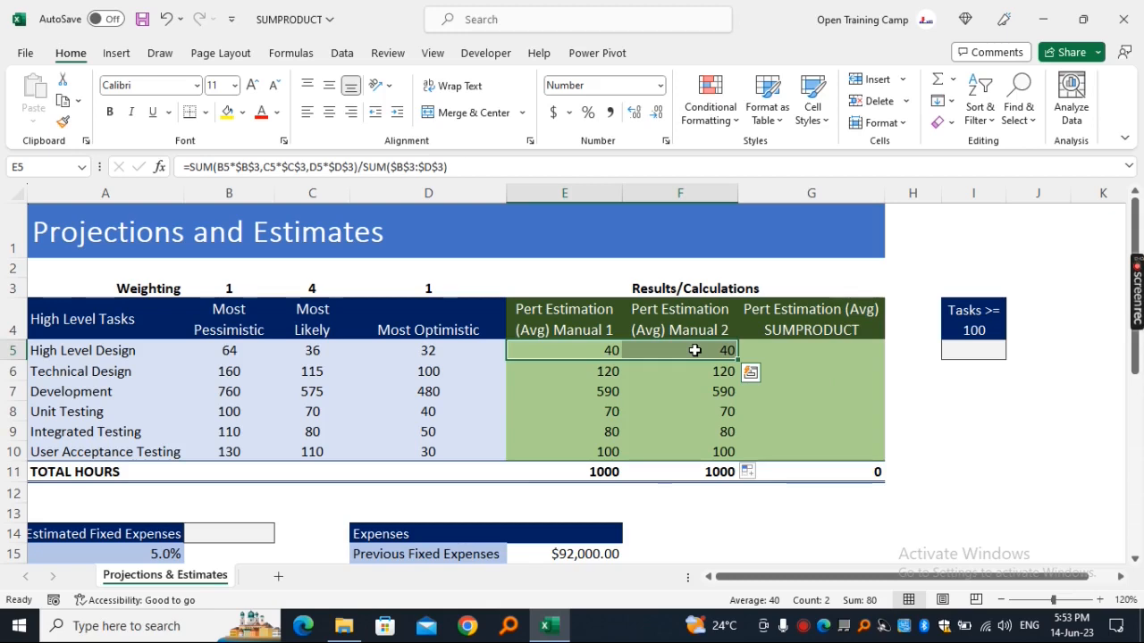
# Enter =SUMPRODUCT(B5:D5,$B$3:$D$3) in G5 to sum the weighted High Level Design estimates
pyautogui.click(805, 354)
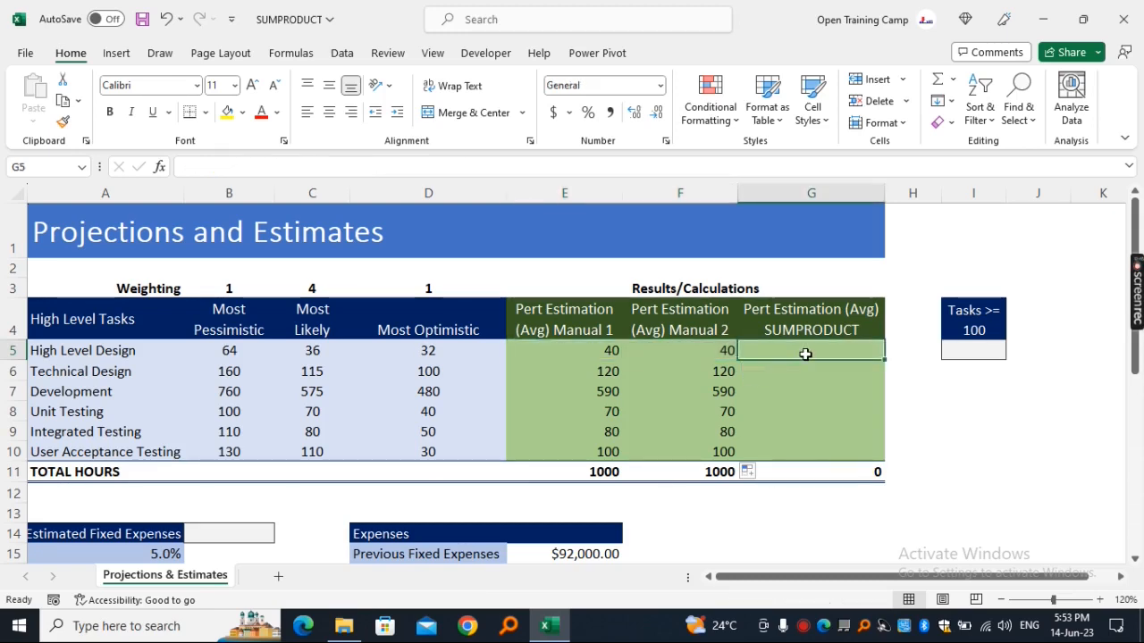
pyautogui.write('=sump')
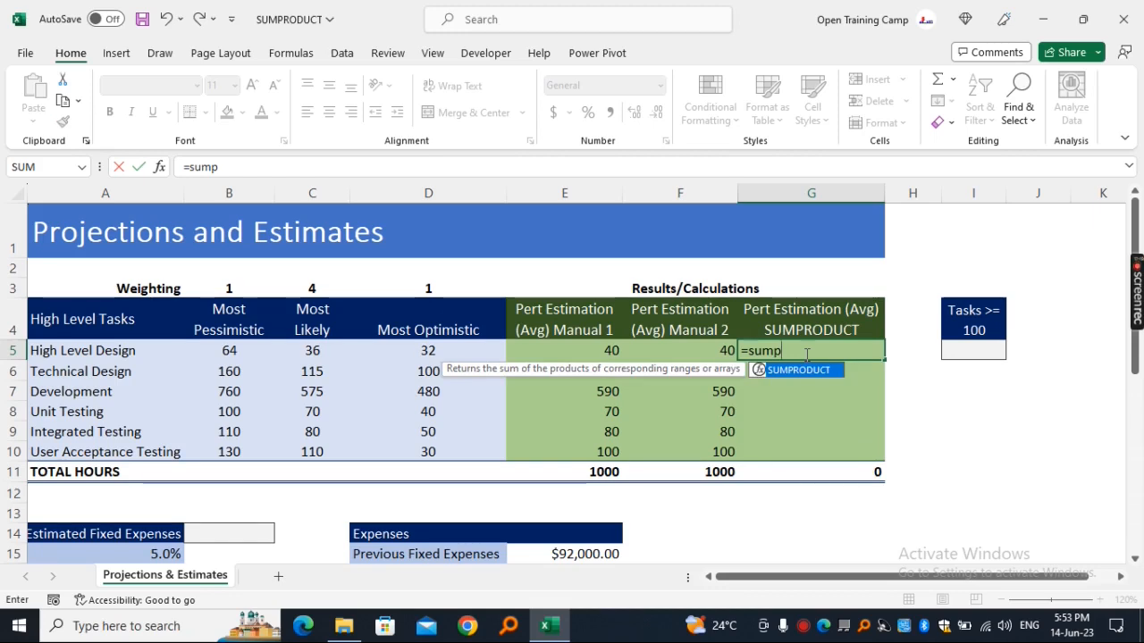
pyautogui.press('Tab')
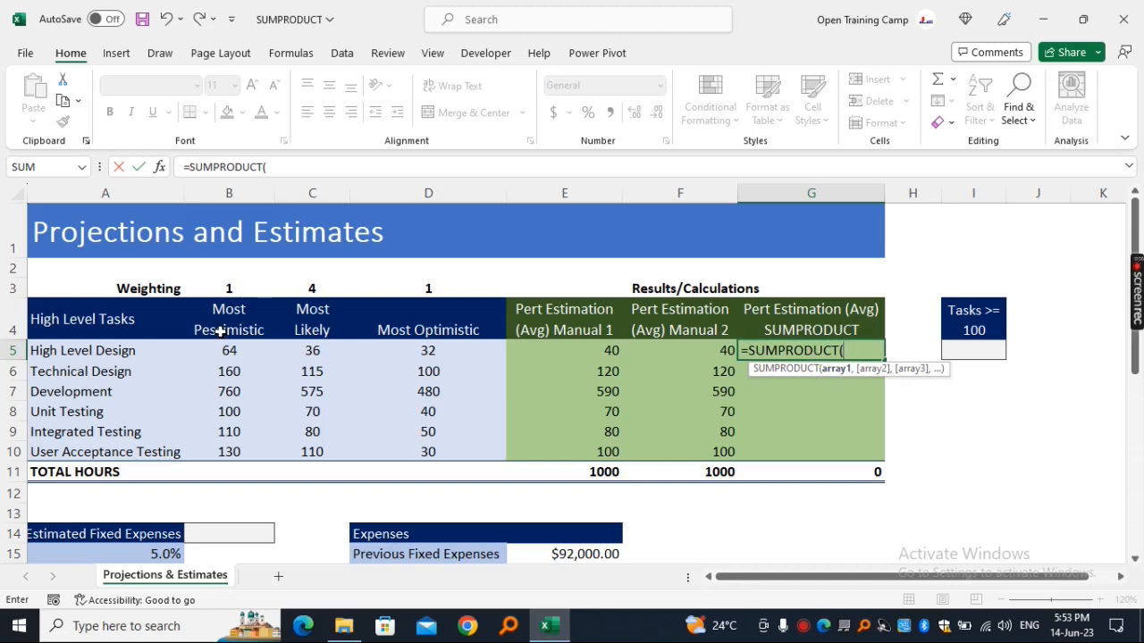
pyautogui.moveTo(205, 353); pyautogui.dragTo(393, 355)
pyautogui.write(',')
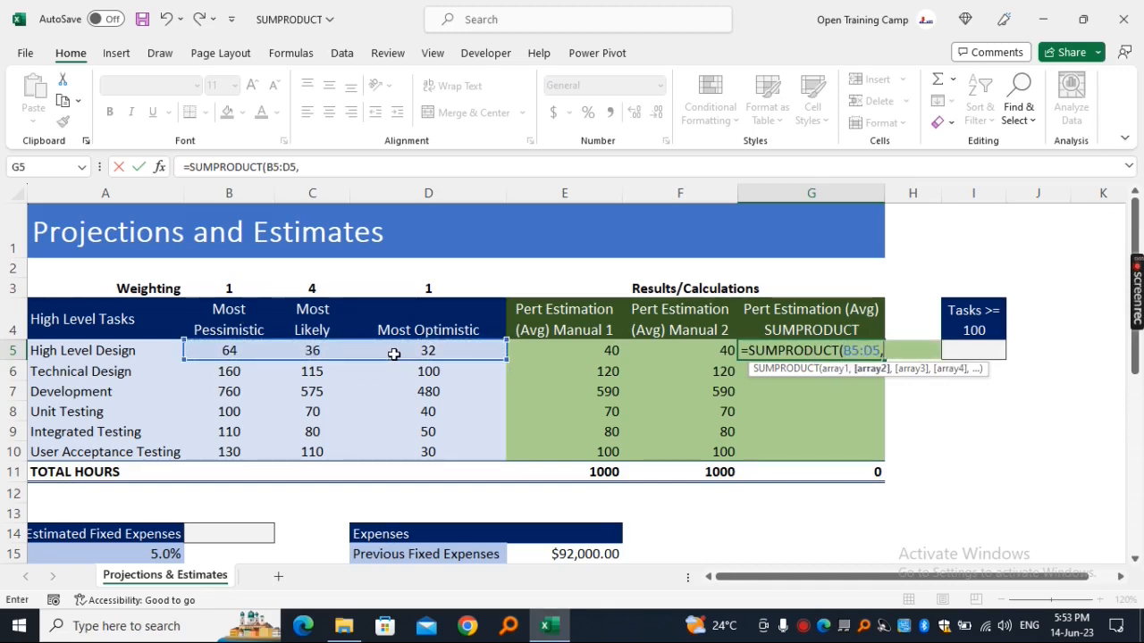
pyautogui.moveTo(215, 287); pyautogui.dragTo(395, 284)
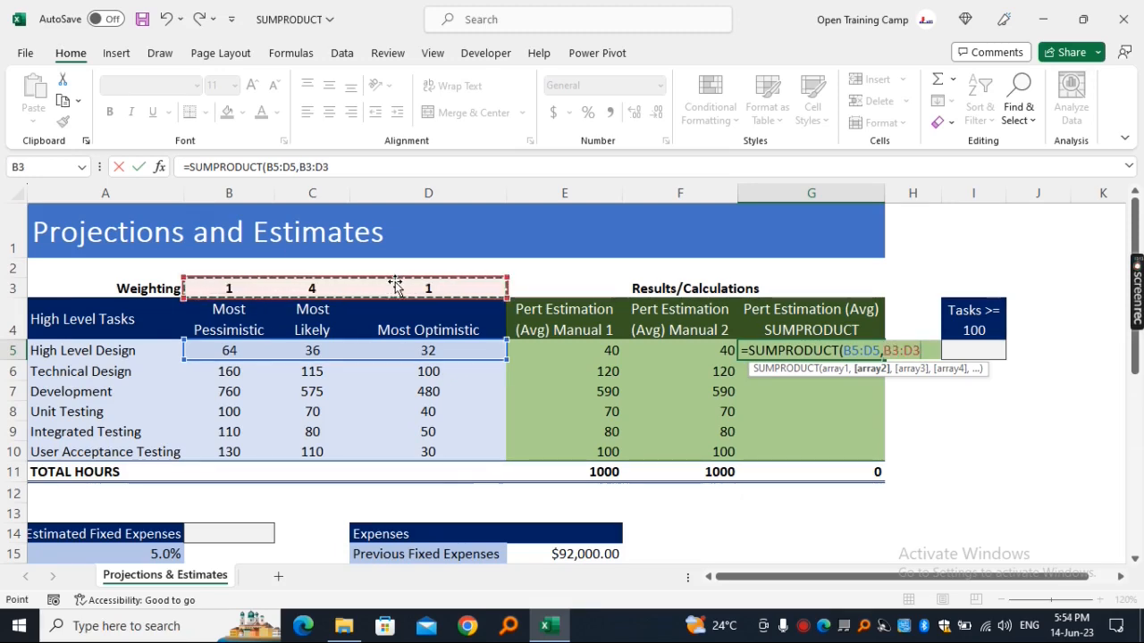
pyautogui.press('F4')
pyautogui.write(')')
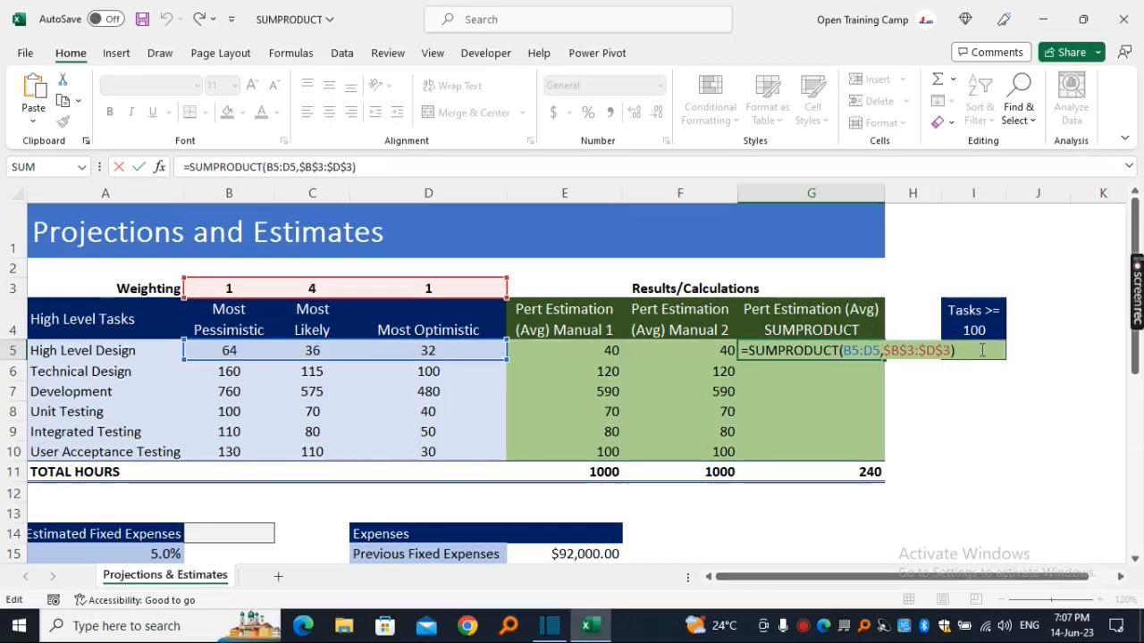
# Divide G5's SUMPRODUCT result by the sum of the weightings, SUM($B$3:$D$3), and enter the formula
pyautogui.moveTo(852, 349); pyautogui.dragTo(847, 350)
pyautogui.click(963, 348)
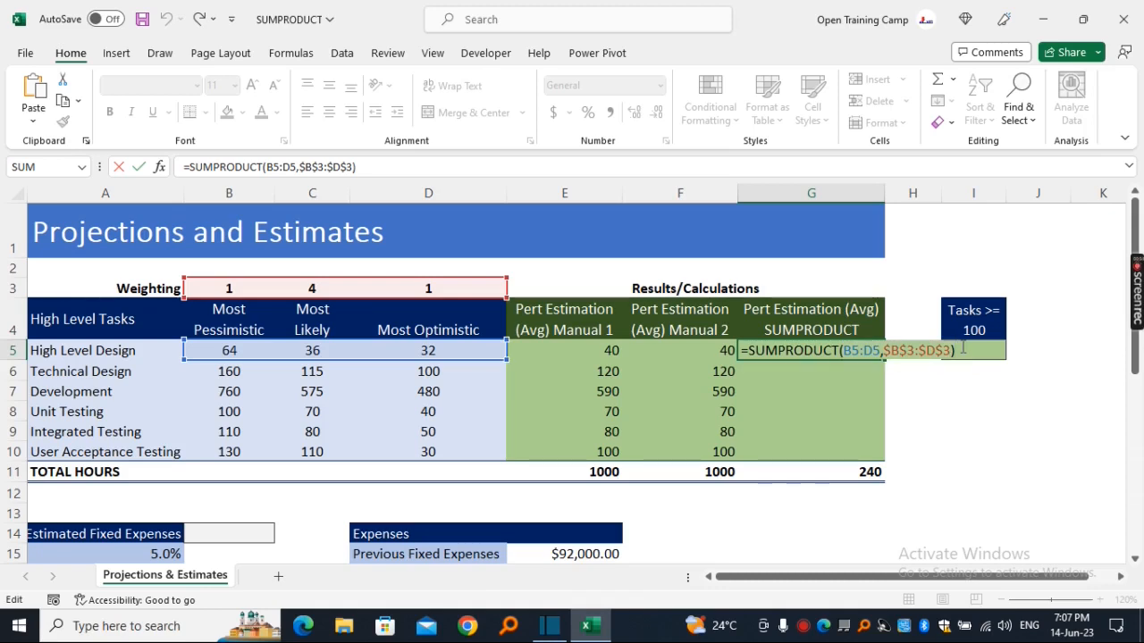
pyautogui.write('/SUM(')
pyautogui.moveTo(211, 286); pyautogui.dragTo(455, 286)
pyautogui.press('F4')
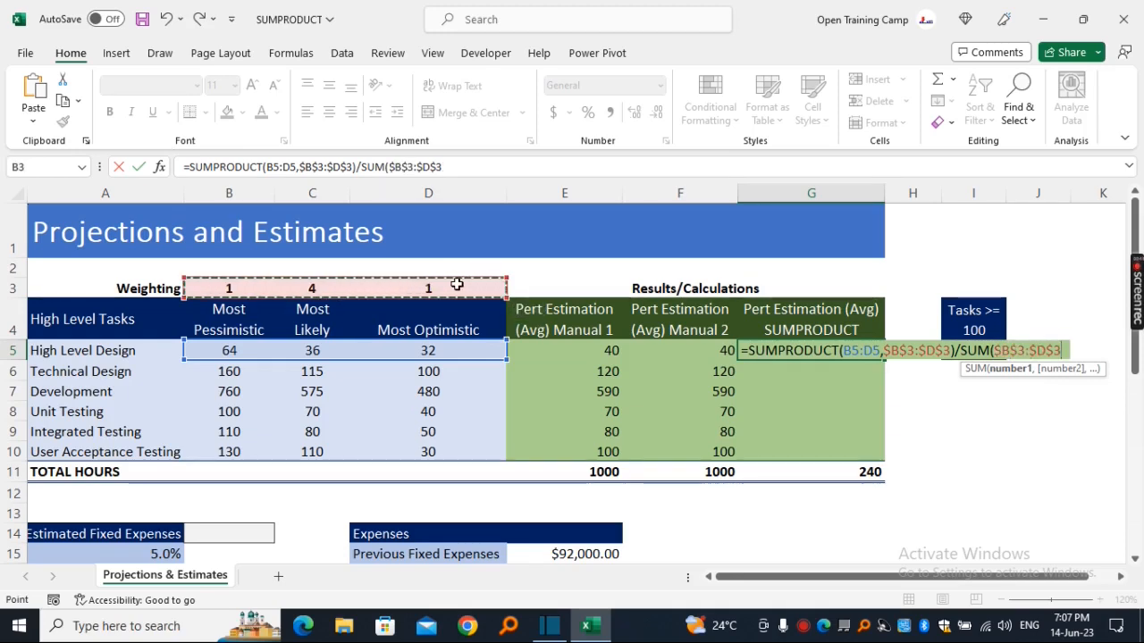
pyautogui.write(')')
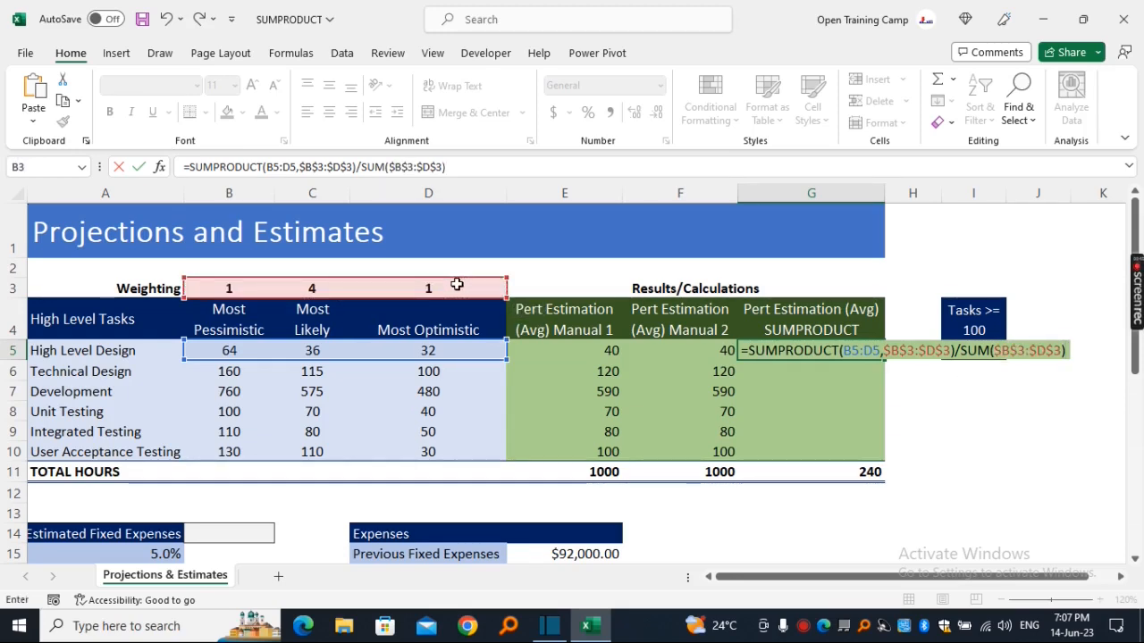
pyautogui.press('Return')
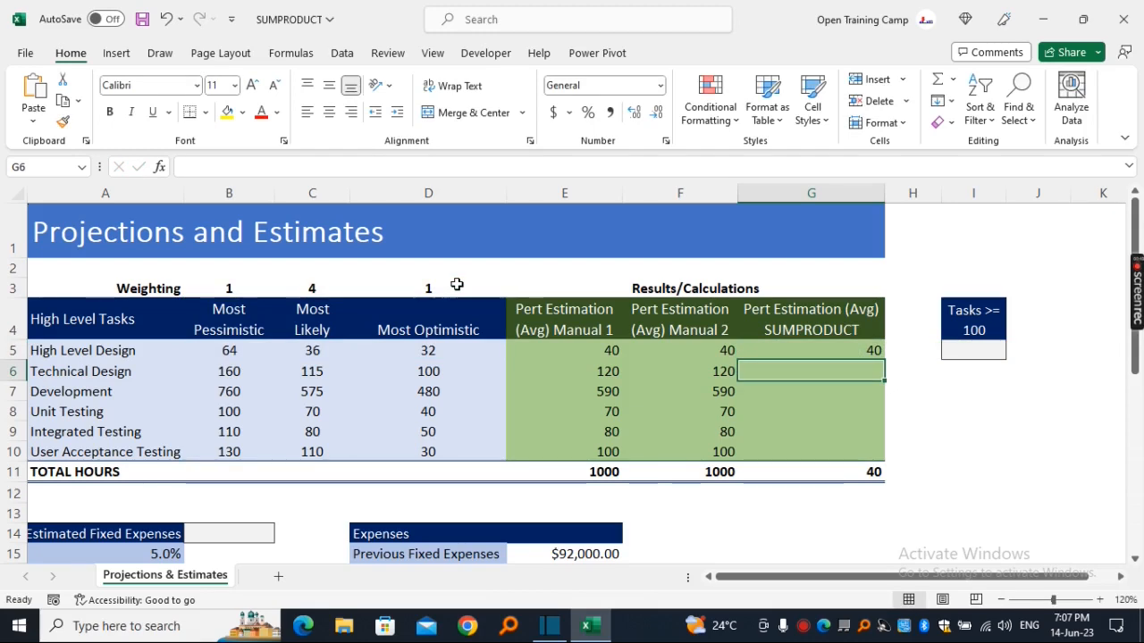
# Compare G5 with the manual estimates in E5:F5, and fill the G5 formula down through G10
pyautogui.click(846, 352)
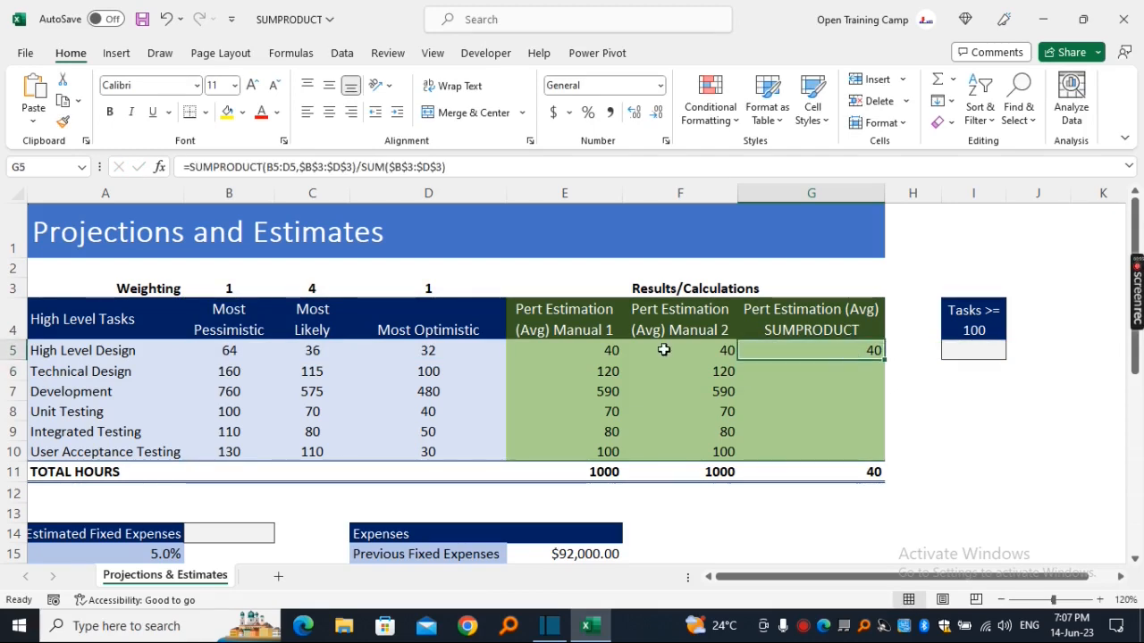
pyautogui.moveTo(585, 354); pyautogui.dragTo(713, 355)
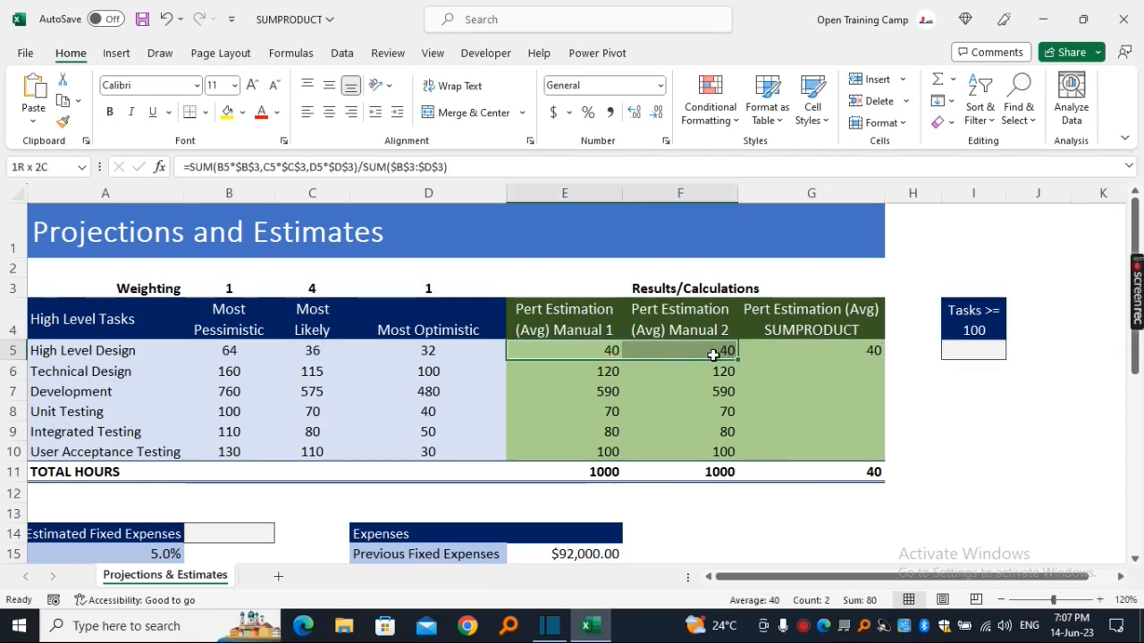
pyautogui.click(809, 352)
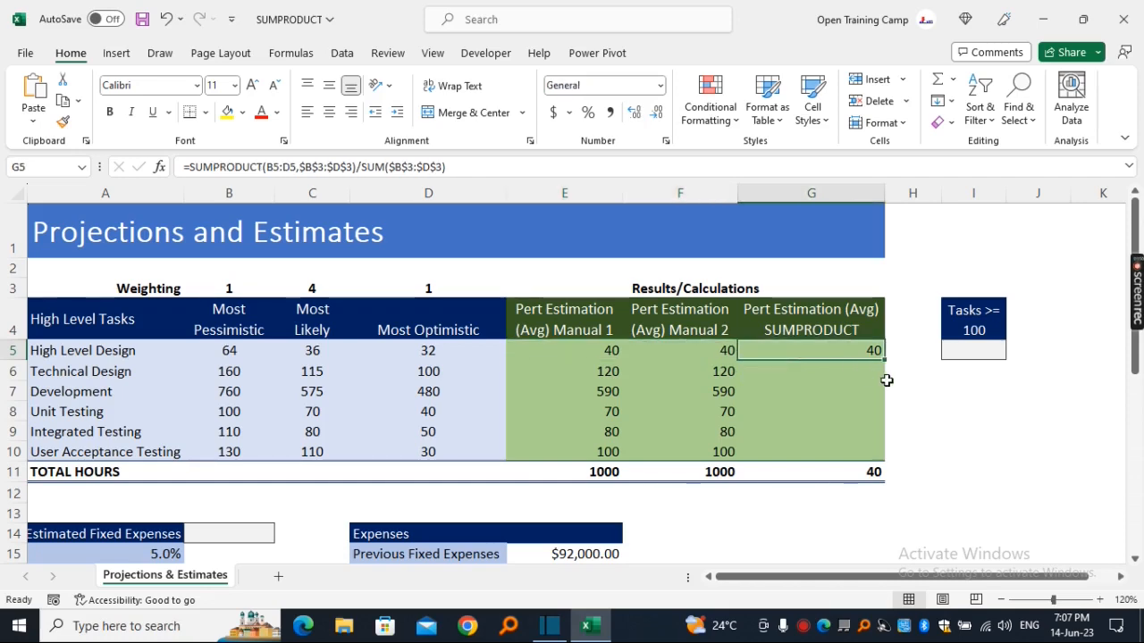
pyautogui.moveTo(886, 362); pyautogui.dragTo(875, 462)
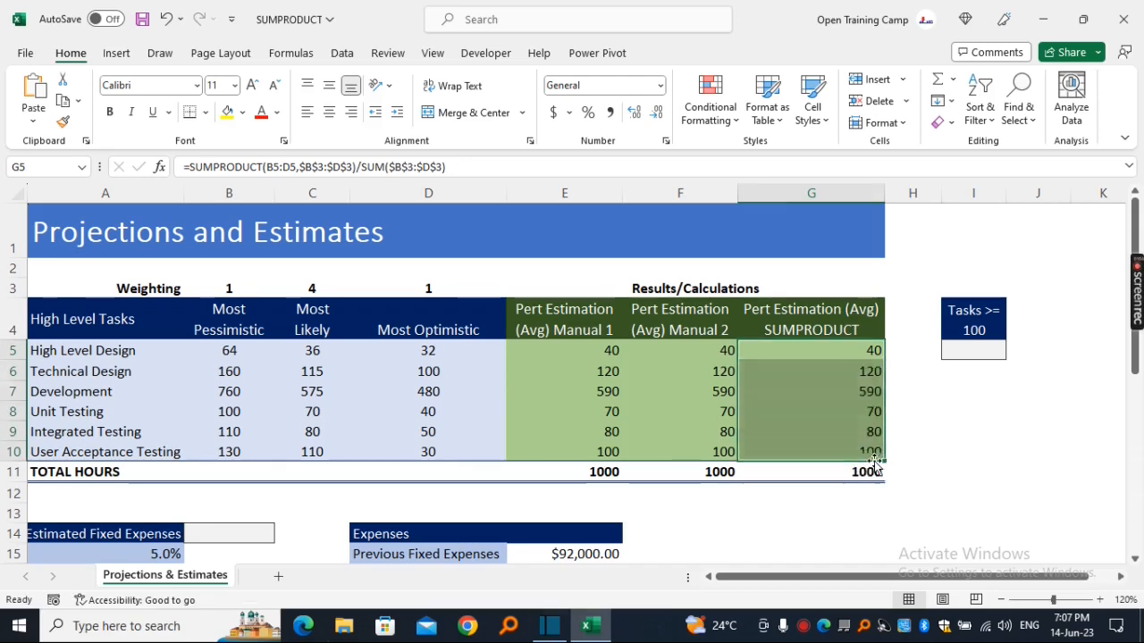
pyautogui.click(957, 432)
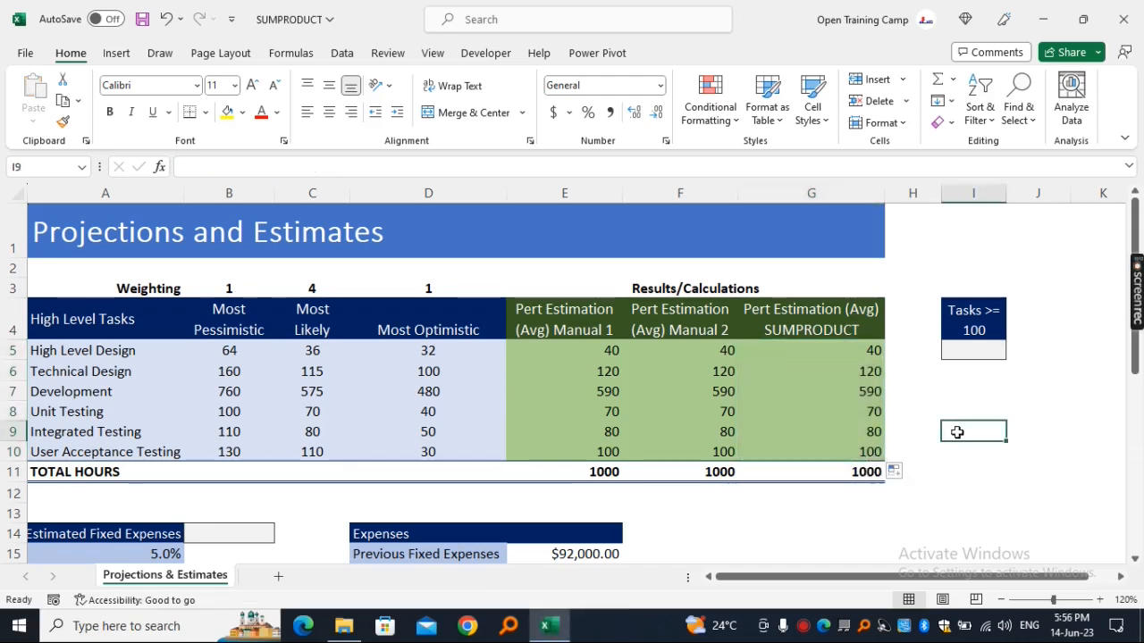
# Enter =SUMPRODUCT(1*(G5:G10>=100)) in I5 to count the tasks with an estimate of at least 100 hours
pyautogui.click(973, 352)
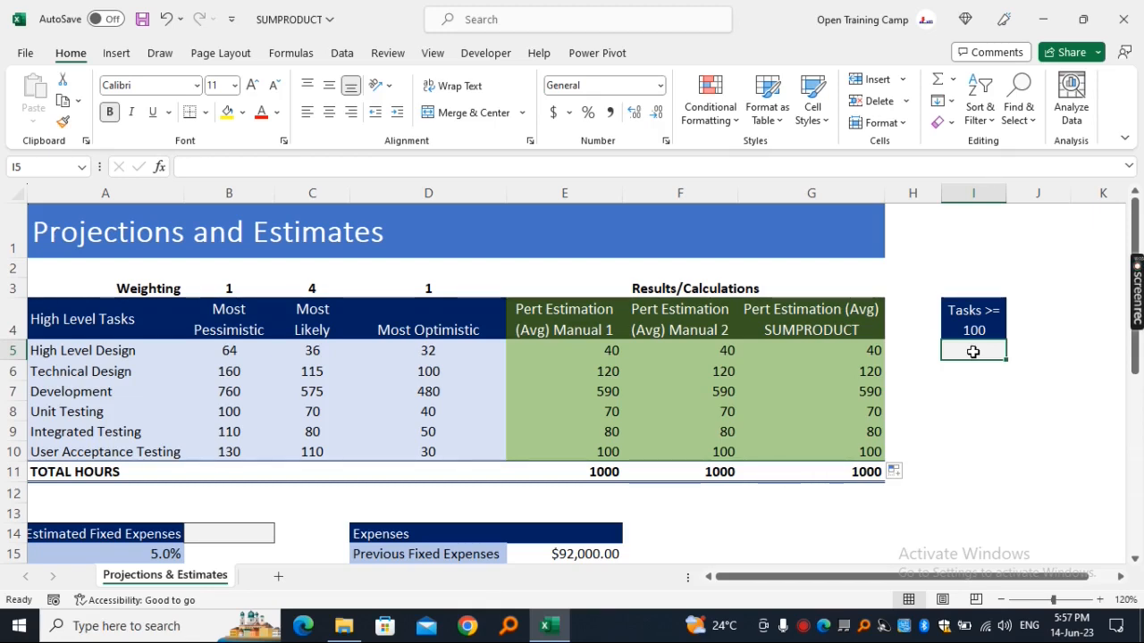
pyautogui.write('=su')
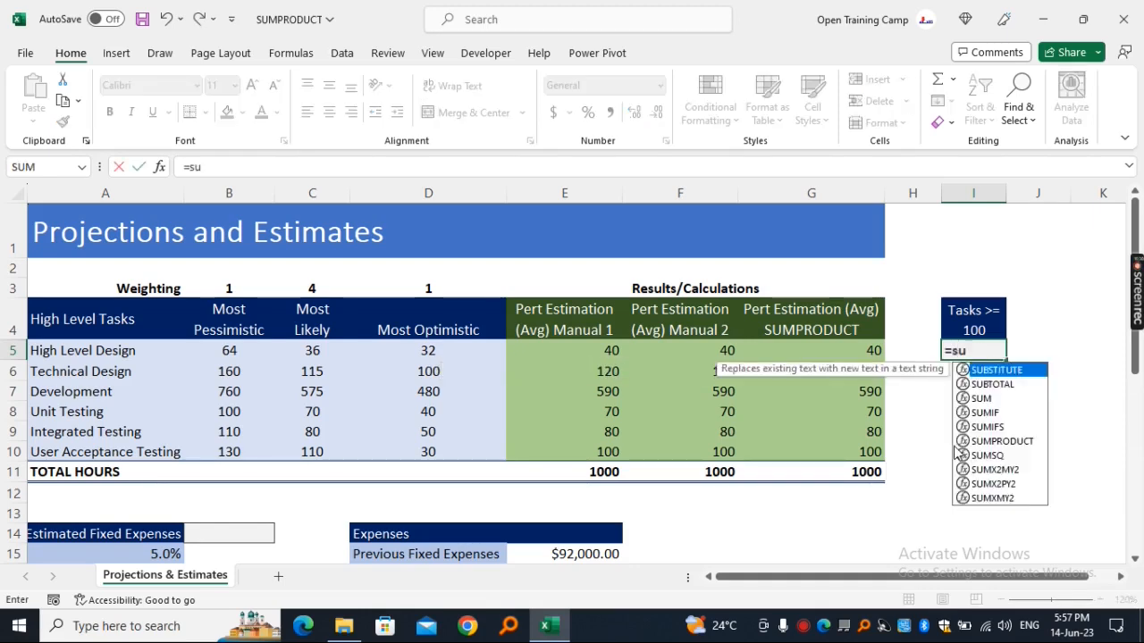
pyautogui.write('mprod')
pyautogui.press('Tab')
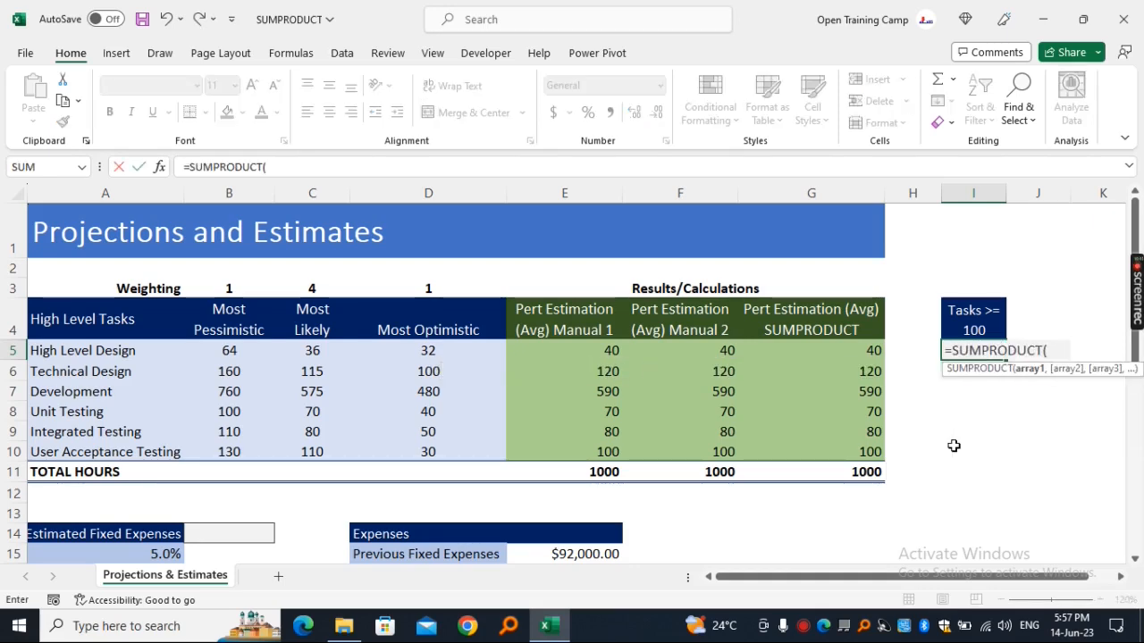
pyautogui.write('1*(')
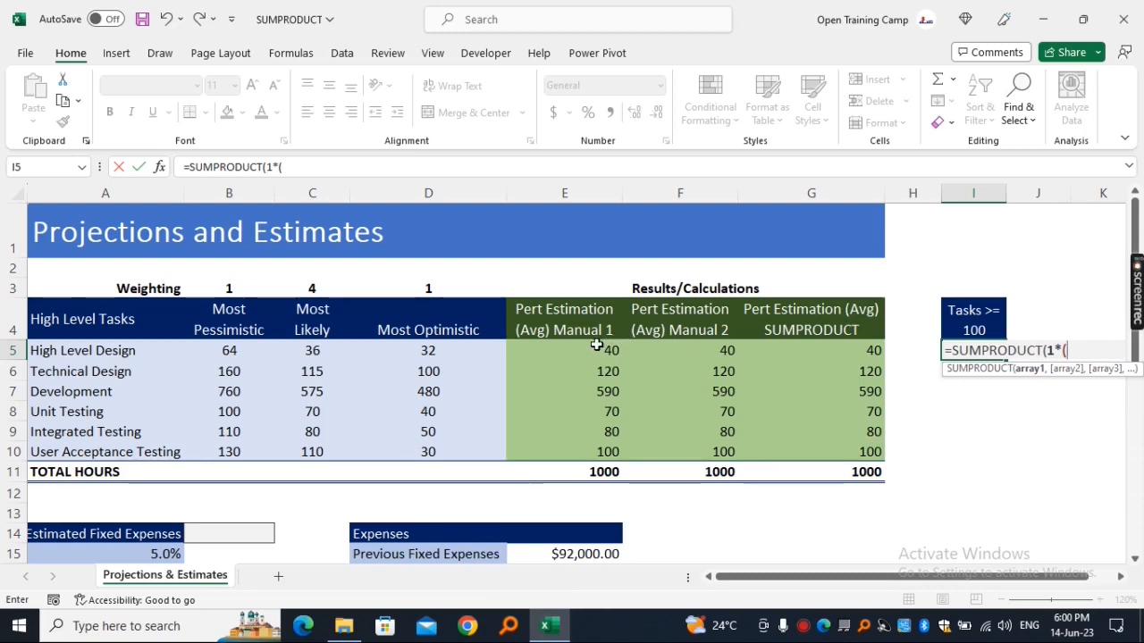
pyautogui.moveTo(821, 350); pyautogui.dragTo(816, 449)
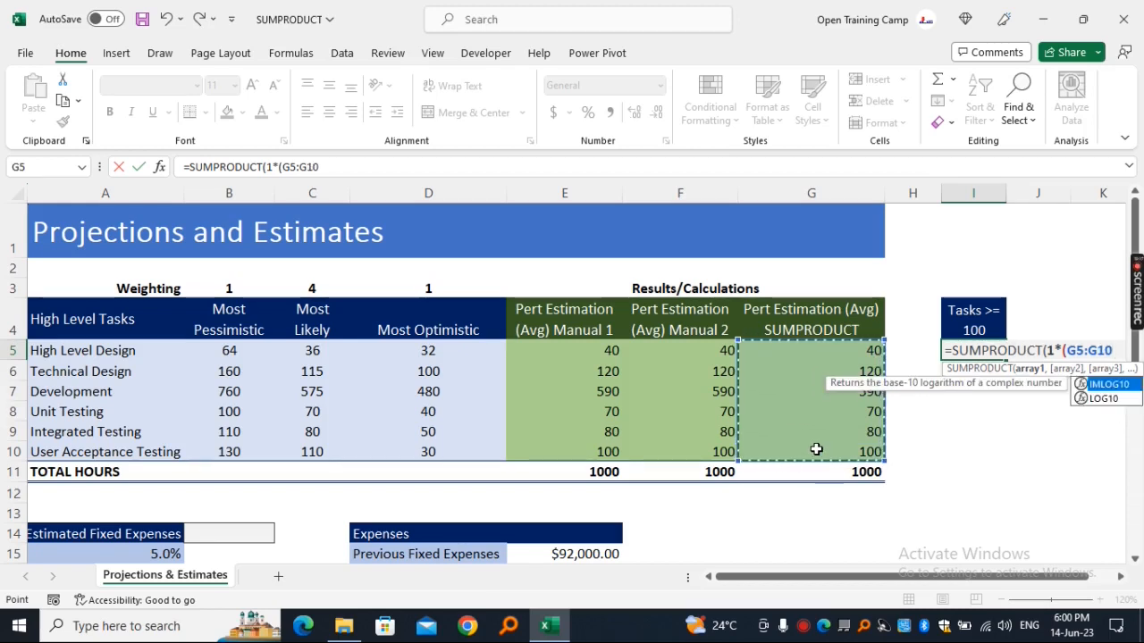
pyautogui.write('>=')
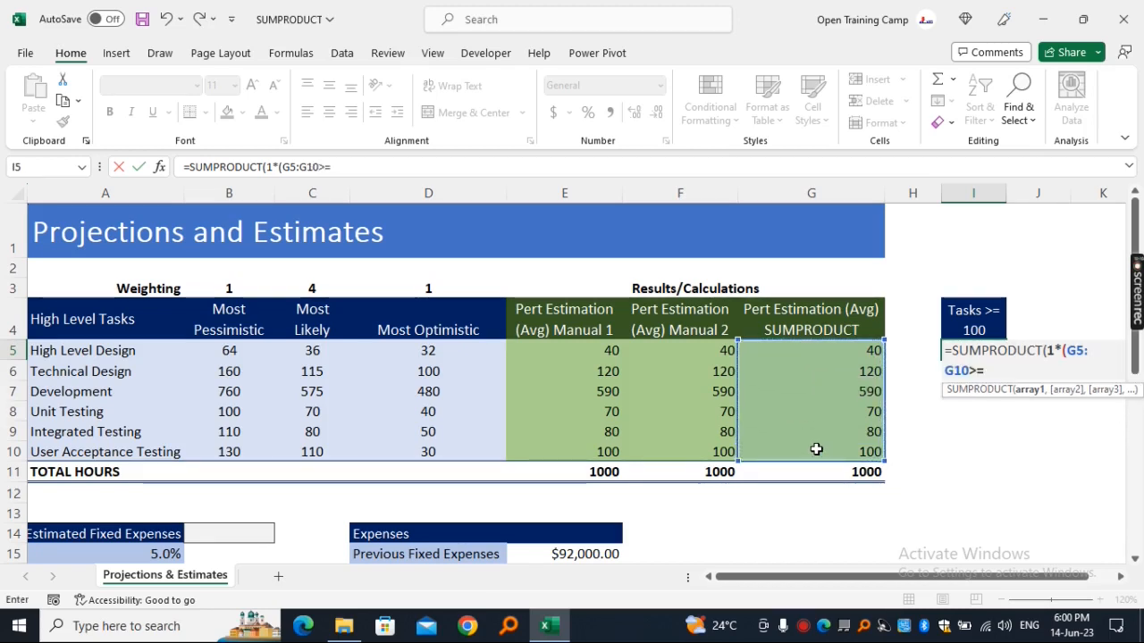
pyautogui.write('100')
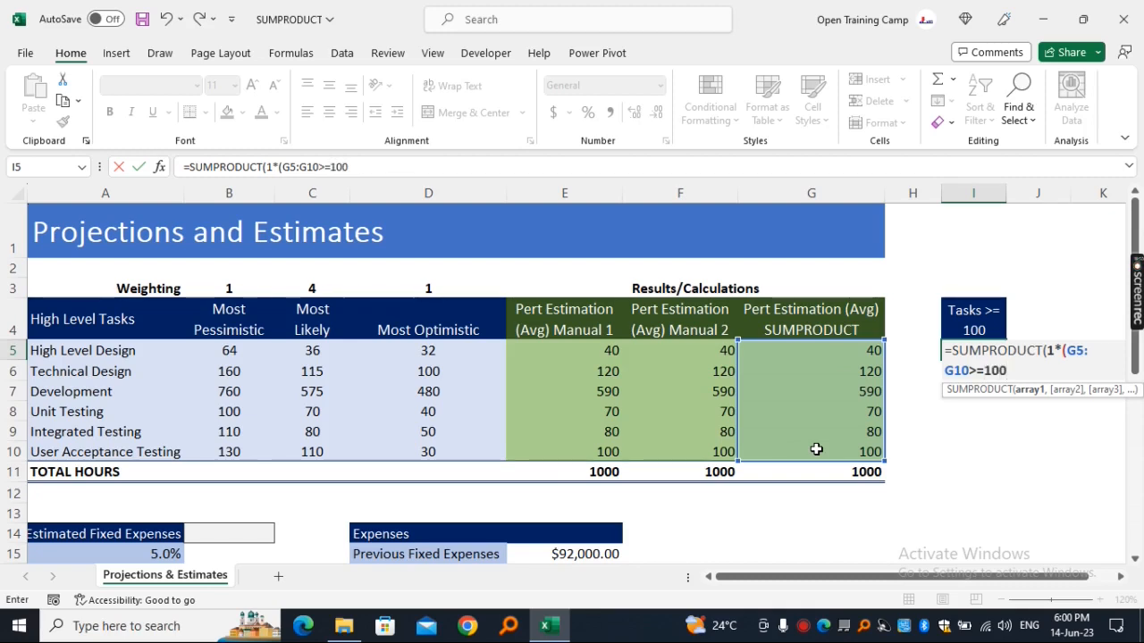
pyautogui.write(')')
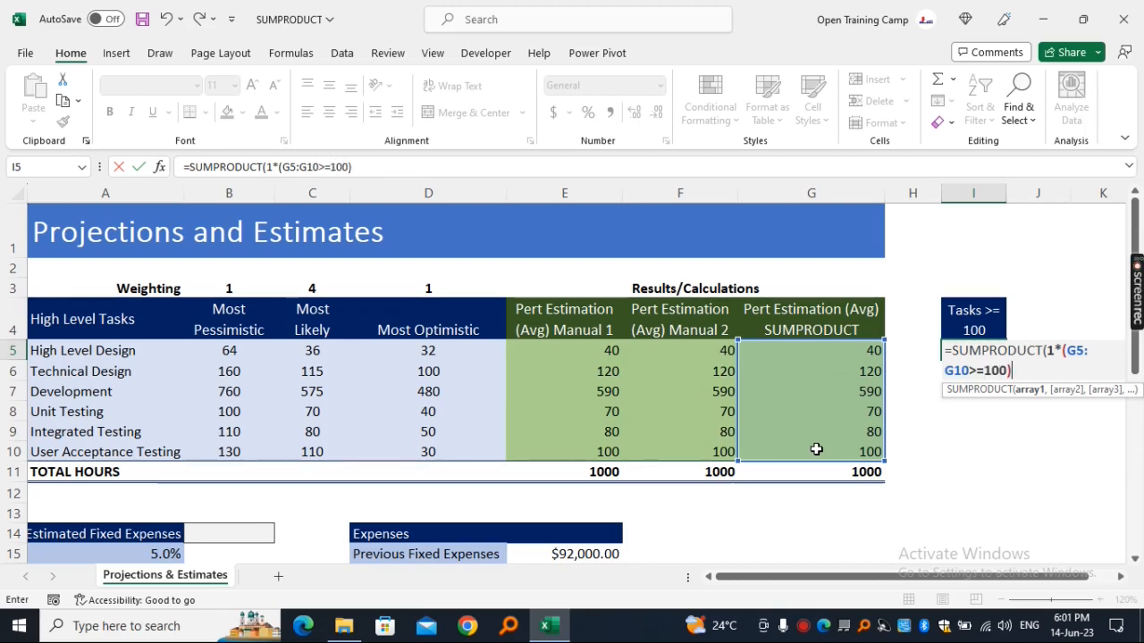
pyautogui.write(')')
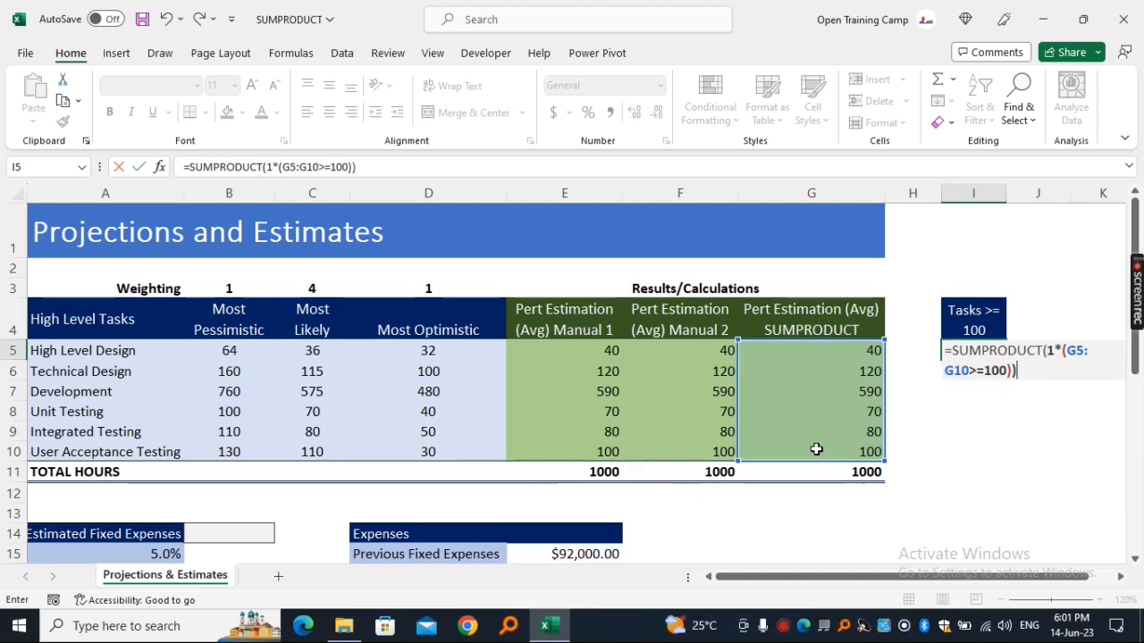
pyautogui.press('Return')
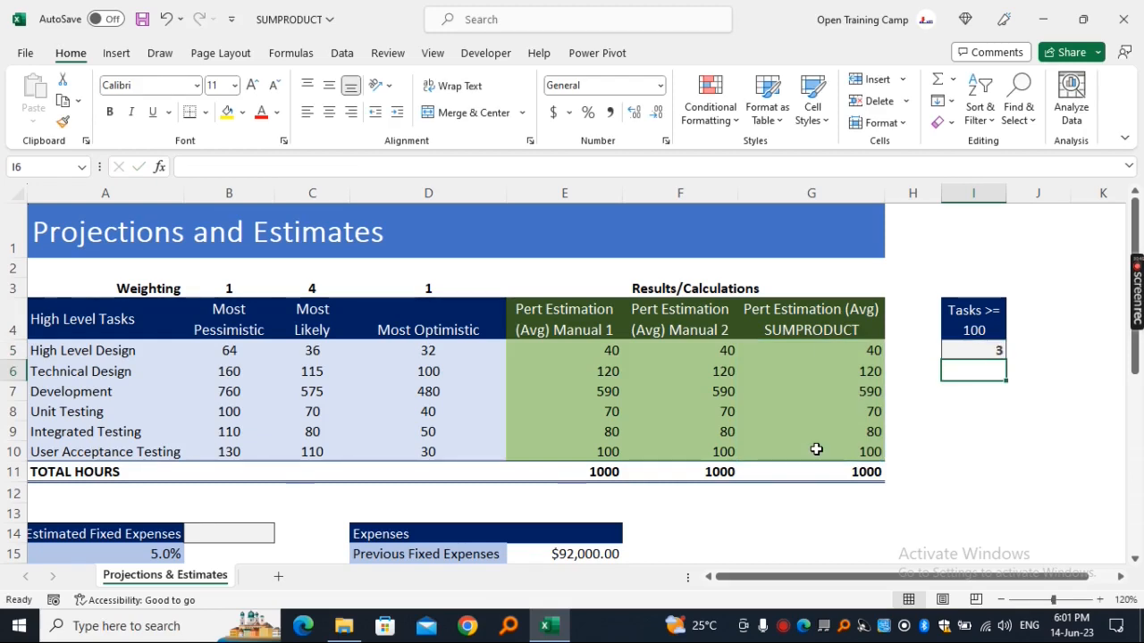
pyautogui.click(967, 354)
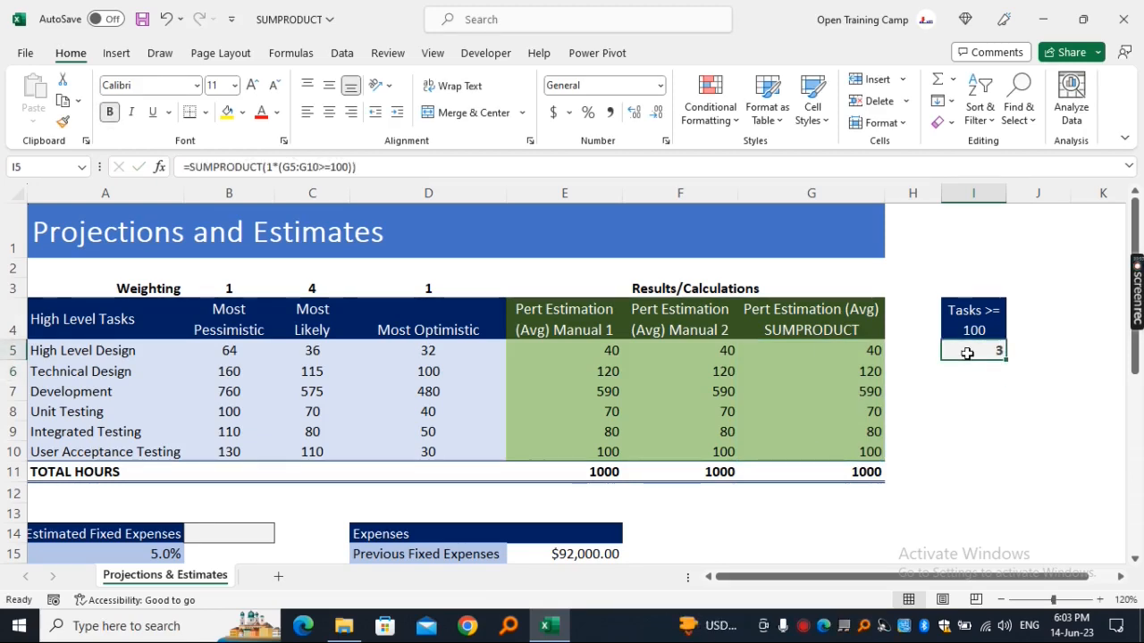